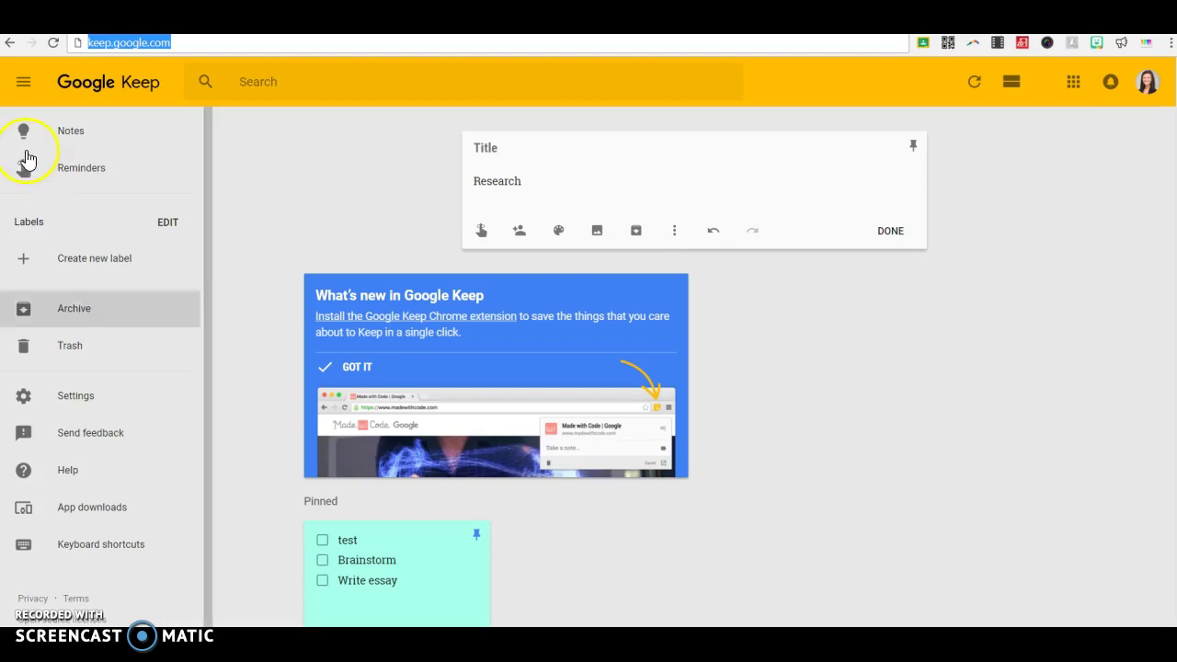
- Discard the unfinished untitled note, then start a new note titled 'Test' with body 'Research'
click(178, 69)
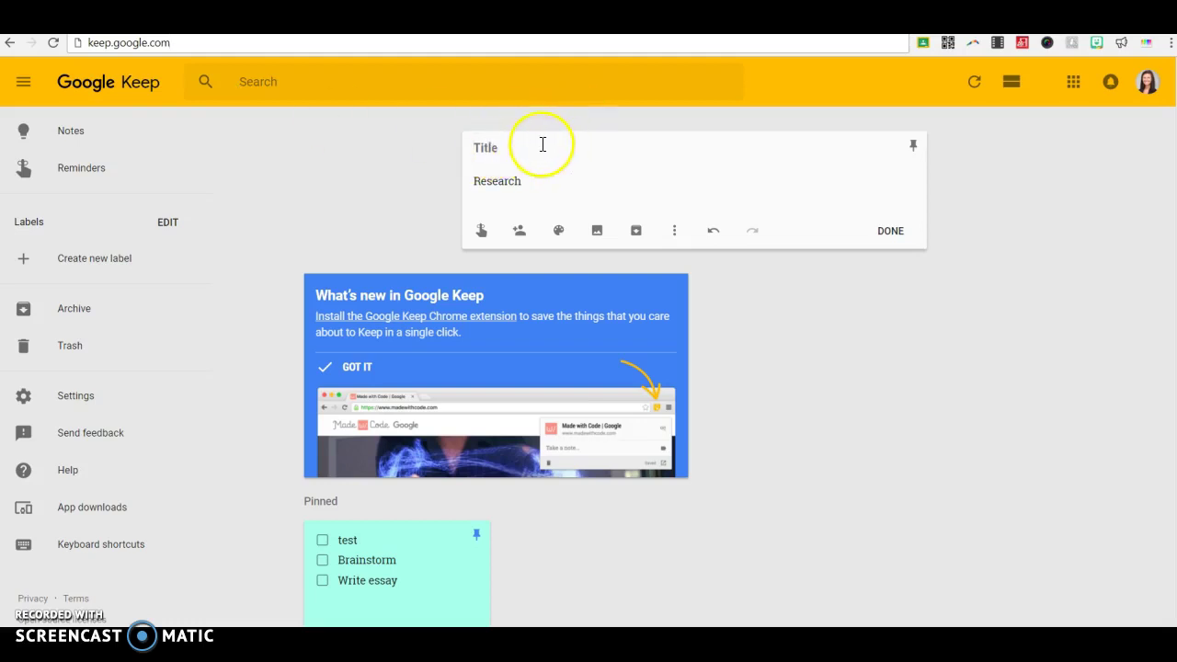
click(906, 384)
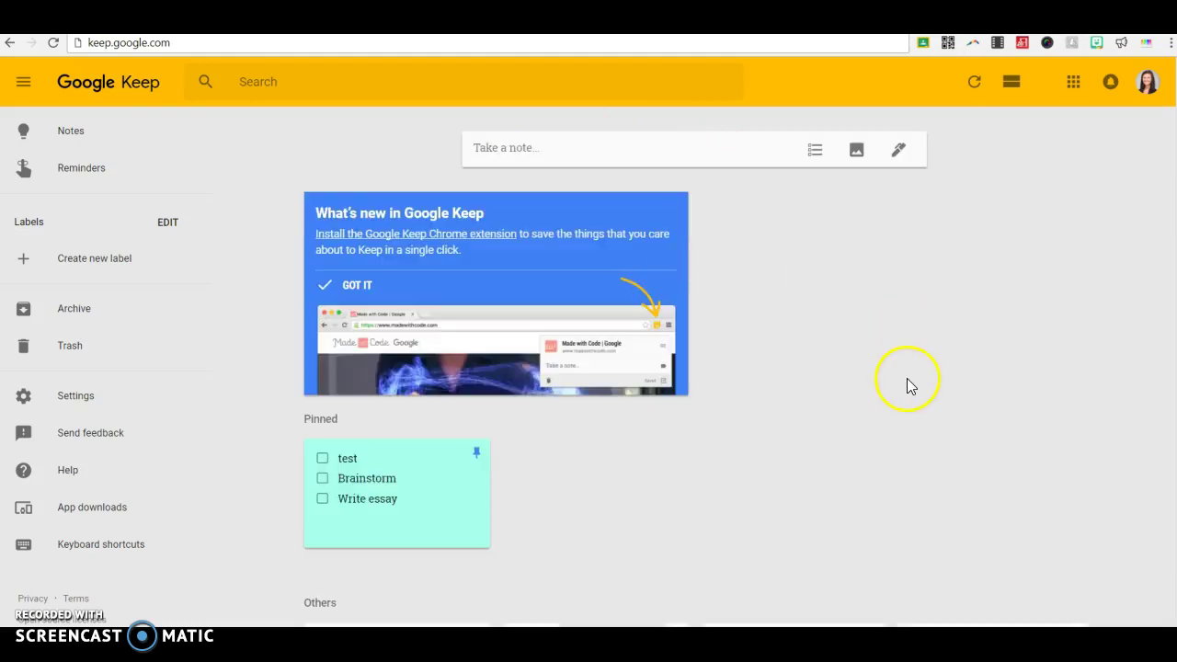
click(539, 147)
click(498, 149)
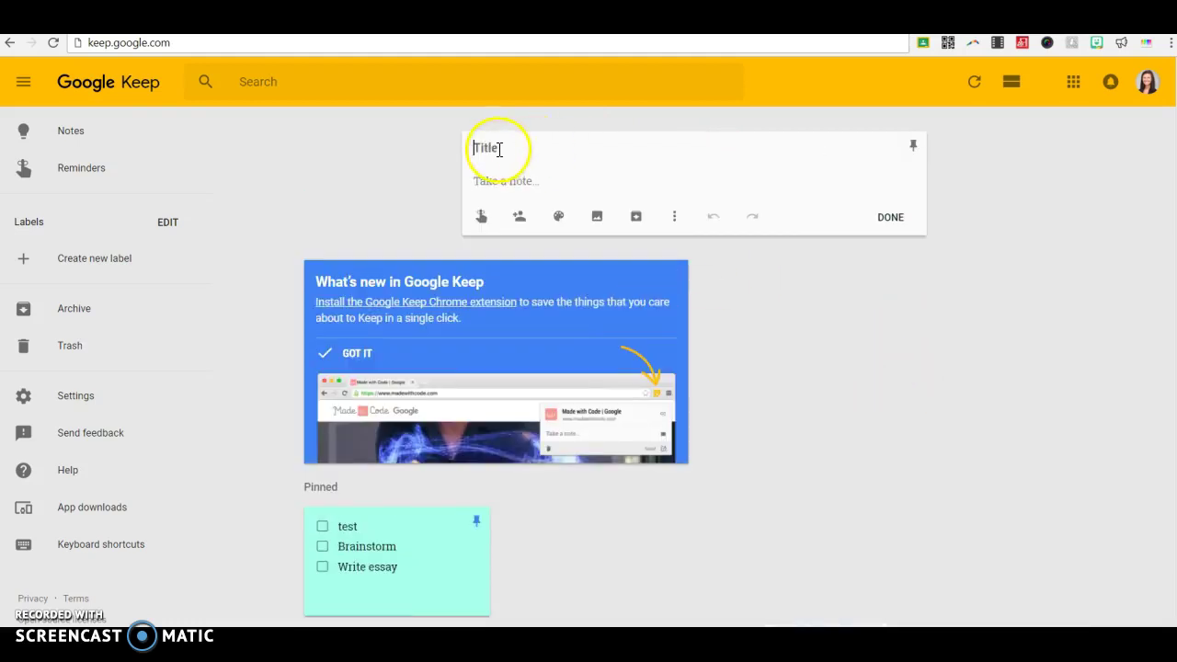
text(Test)
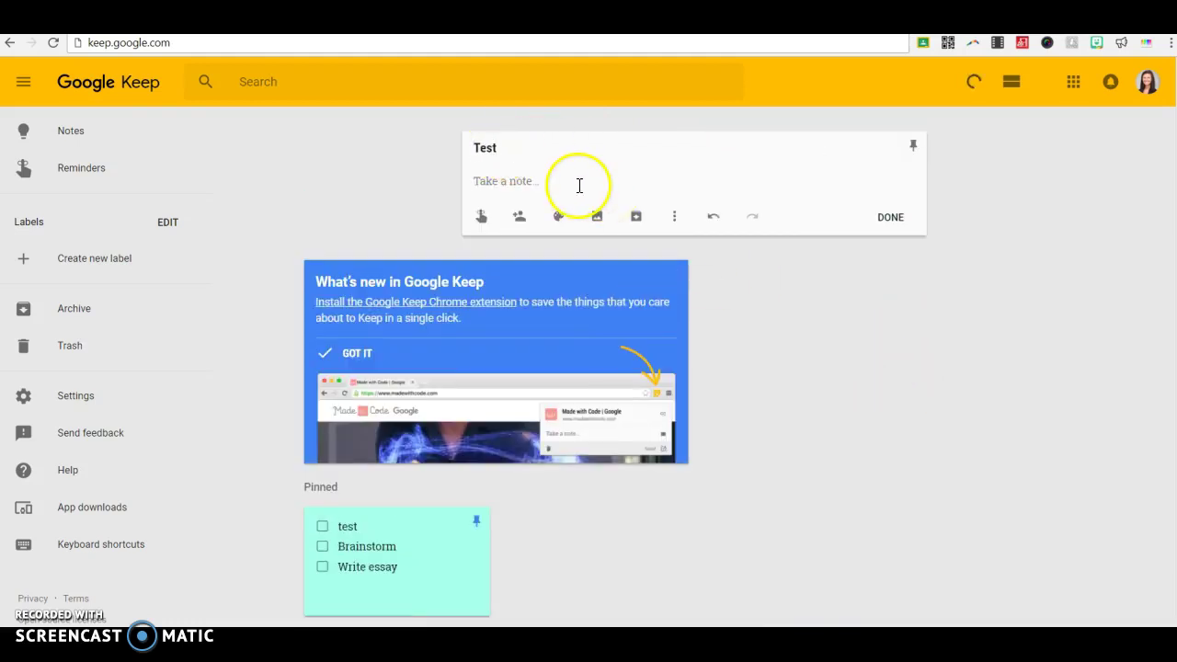
click(559, 186)
text(Rese)
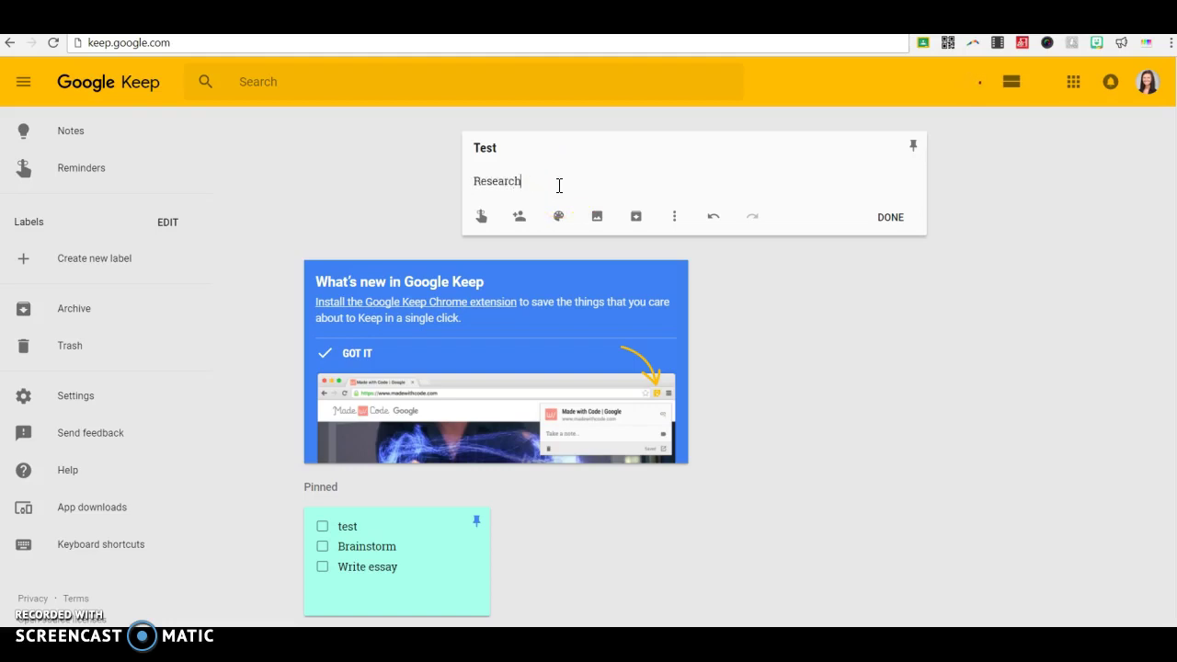
text(arch)
key(Return)
click(558, 231)
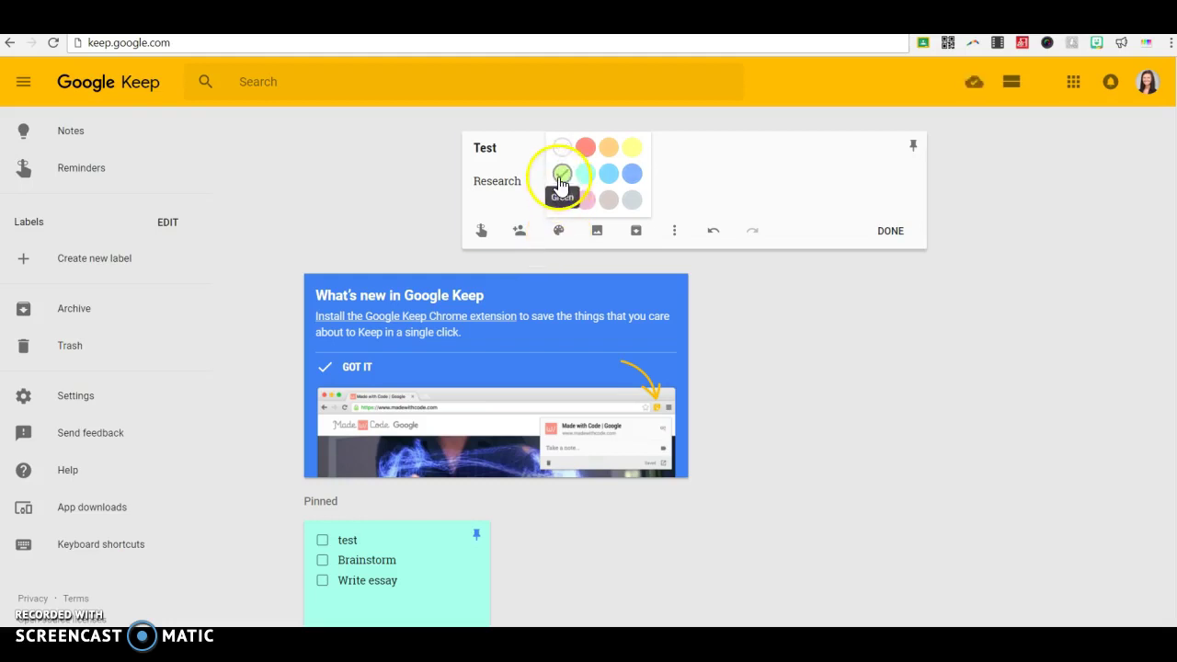
- Pick the green swatch from the colour palette for the Test note
click(562, 174)
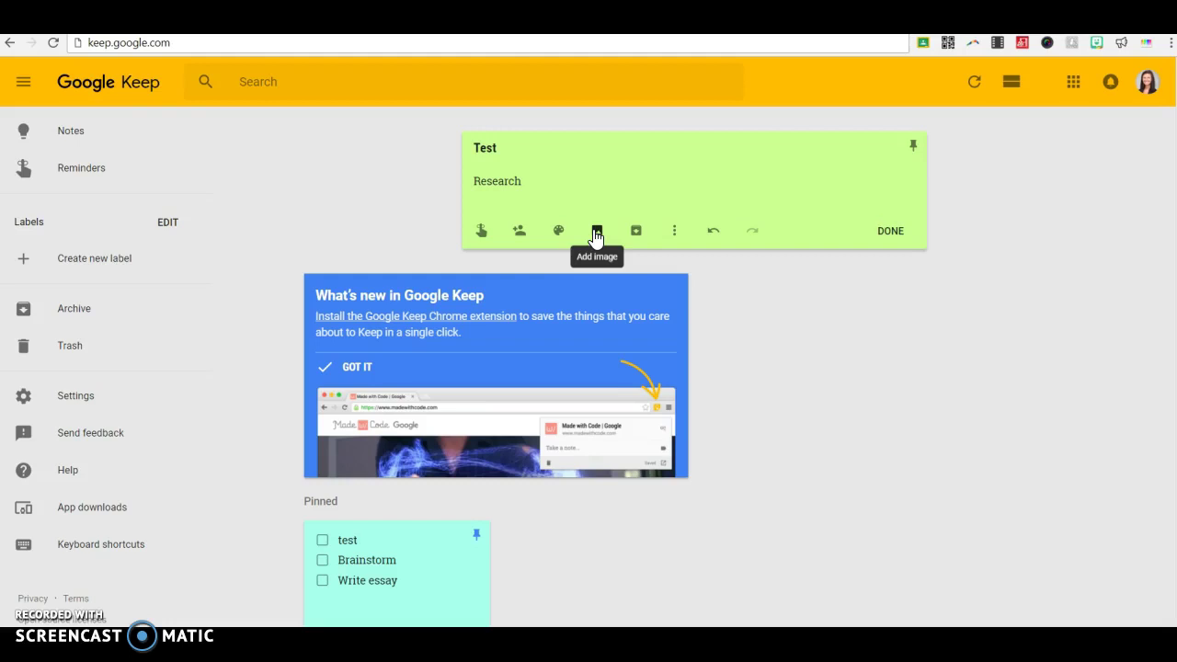
- Attach the meeting-room JPG photo from the Desktop as the note's image
click(595, 236)
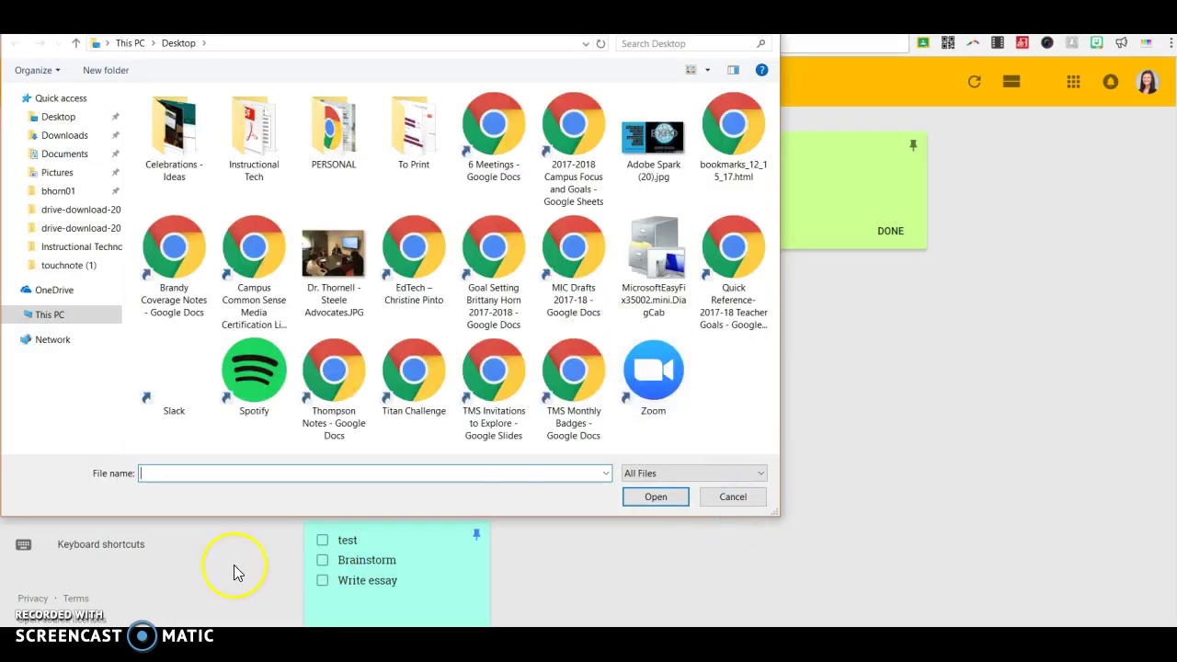
click(334, 262)
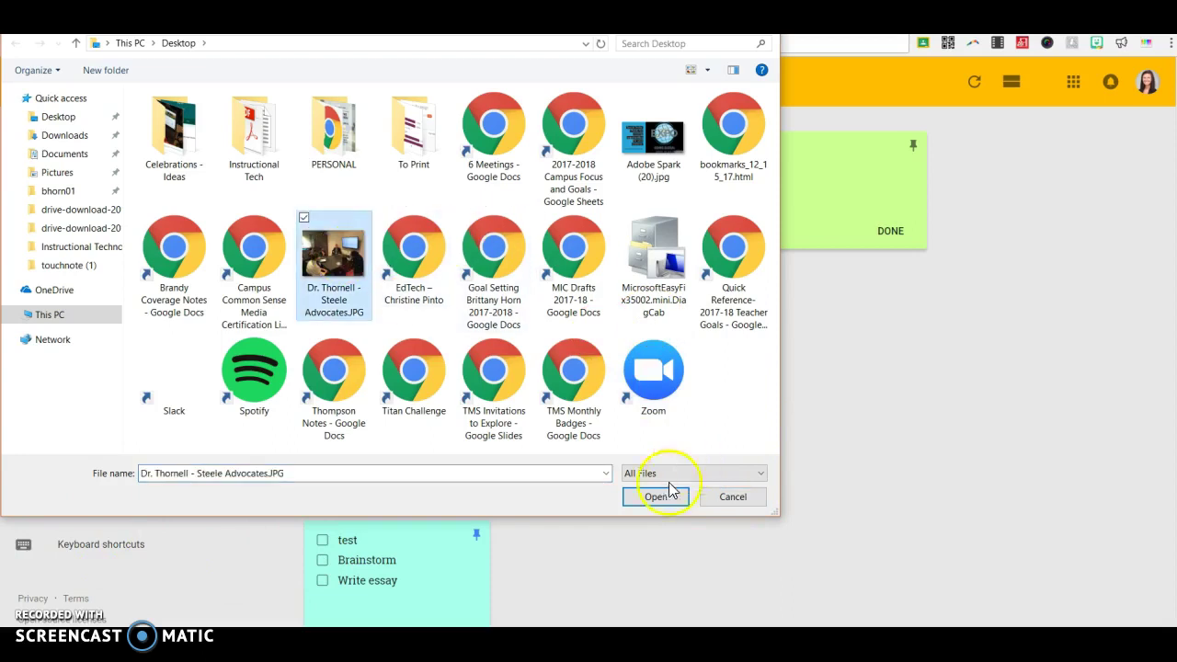
click(655, 501)
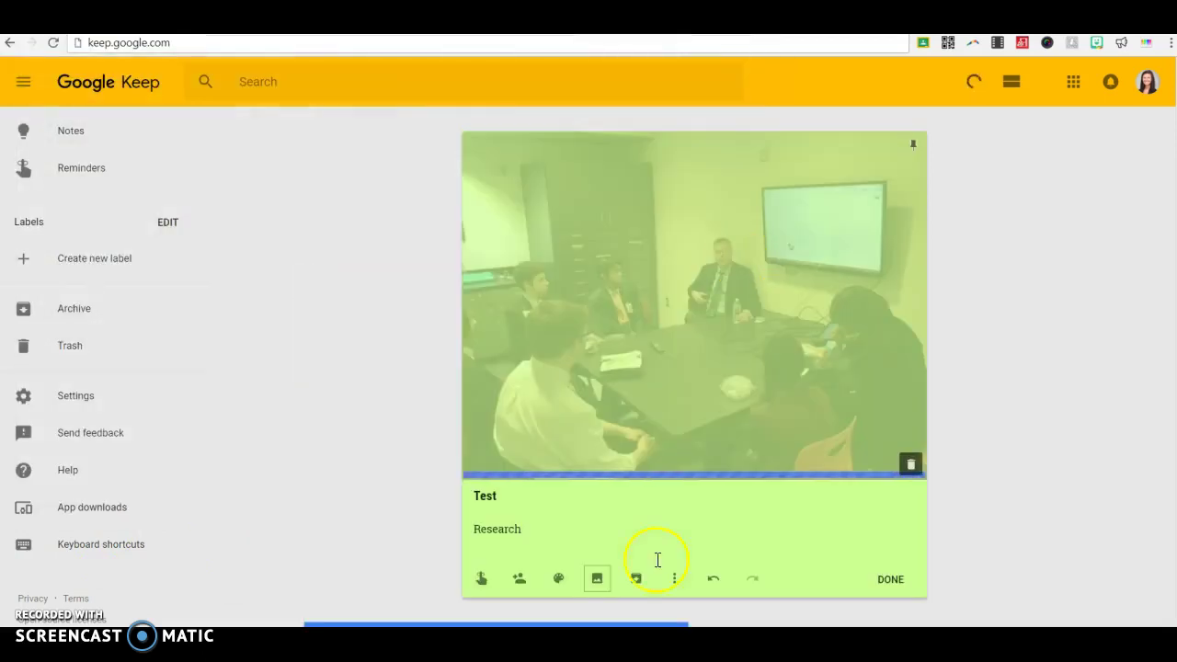
- Create a new label typed as 'Sceince' (Science) and apply it to the Test note
click(674, 581)
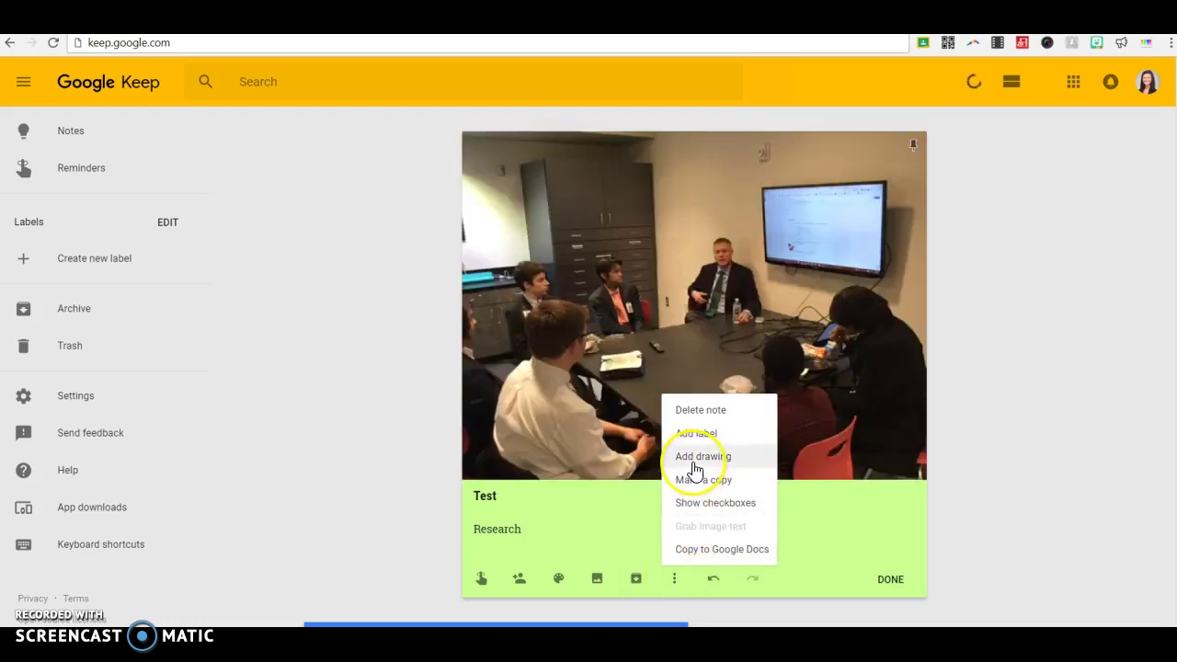
click(694, 434)
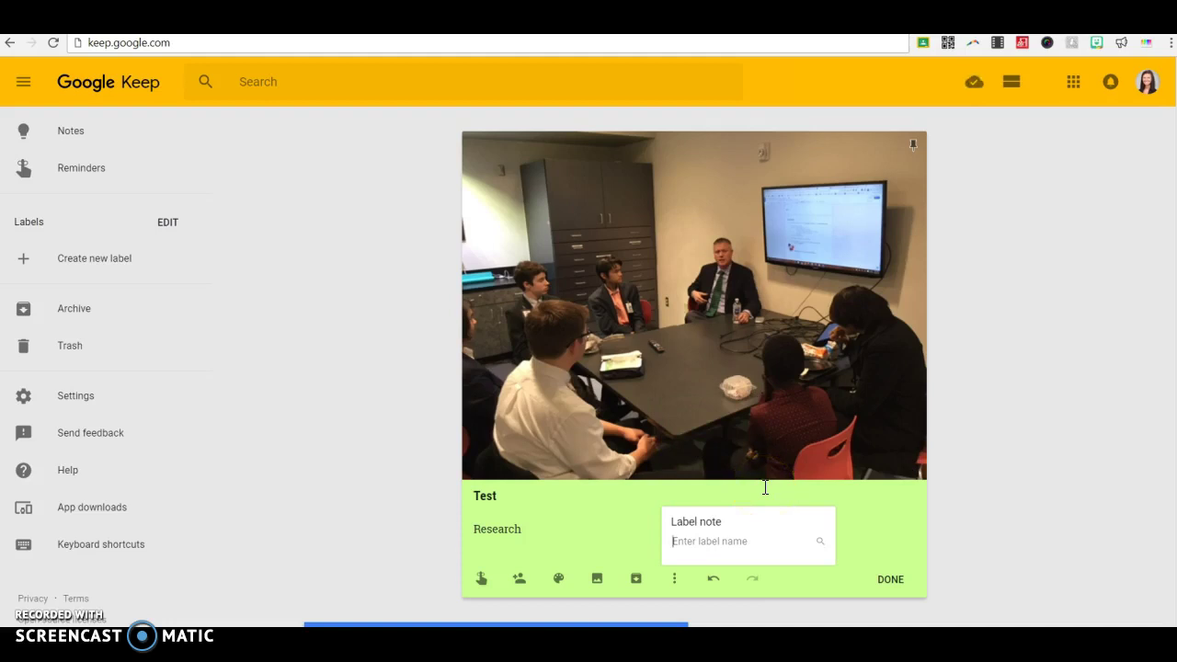
text(Sceicn)
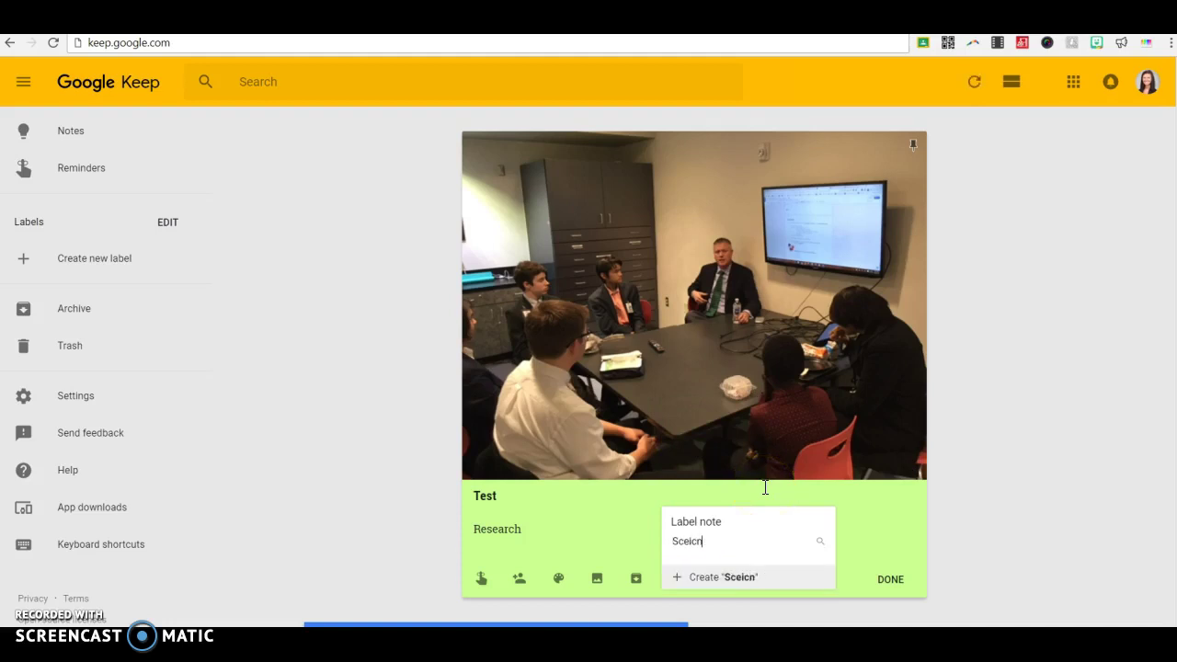
text(ce)
key(Return)
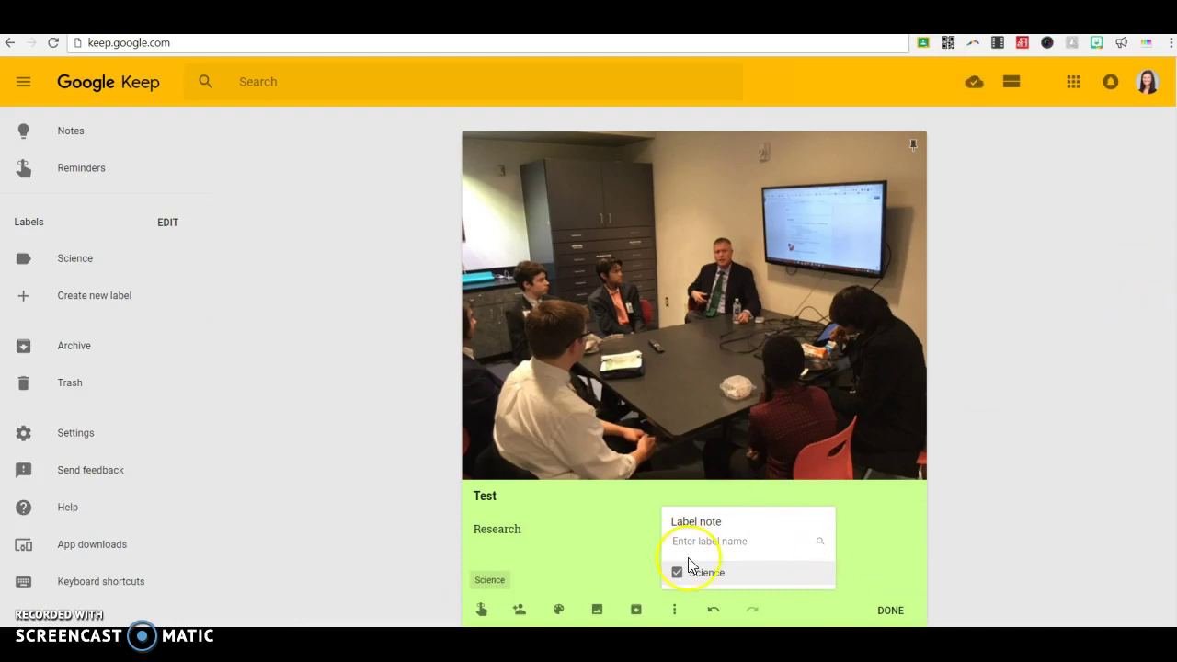
click(673, 610)
- Show checkboxes and add an unchecked 'Math Homework' item below Research
click(674, 610)
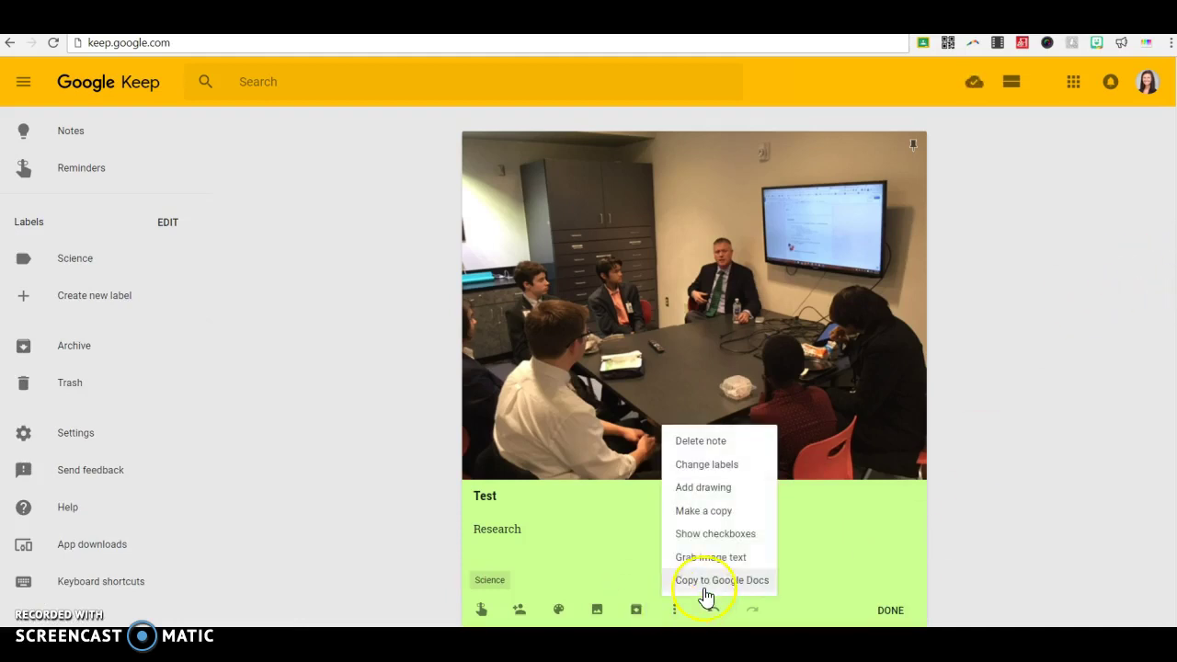
click(709, 535)
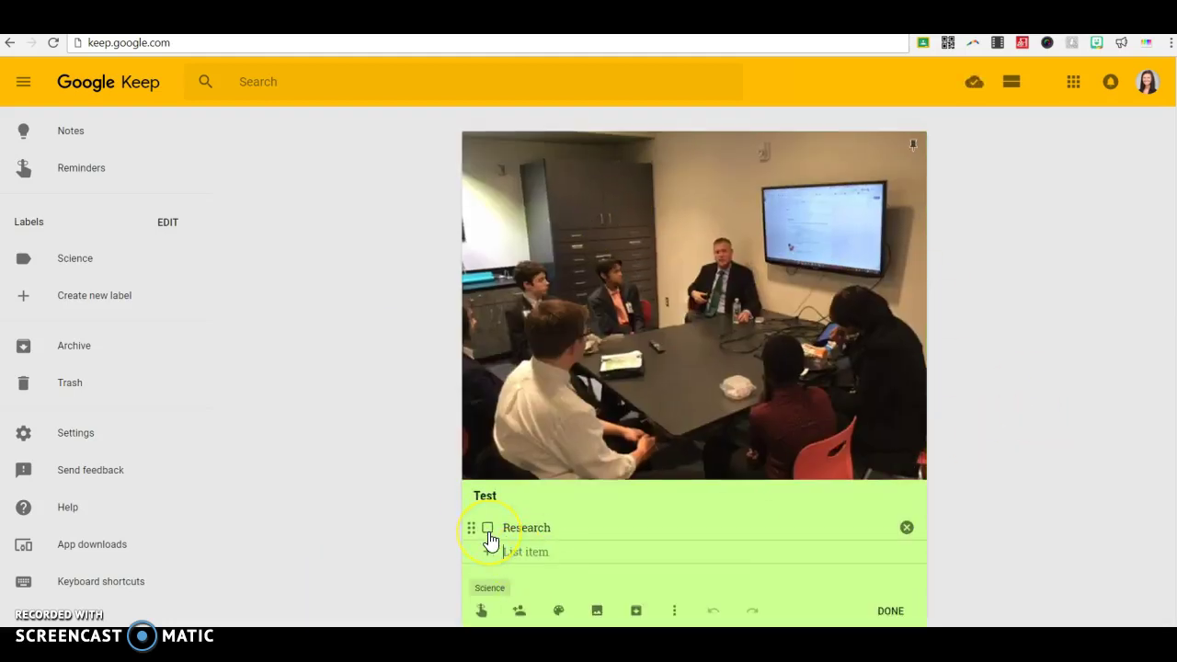
click(589, 535)
click(530, 548)
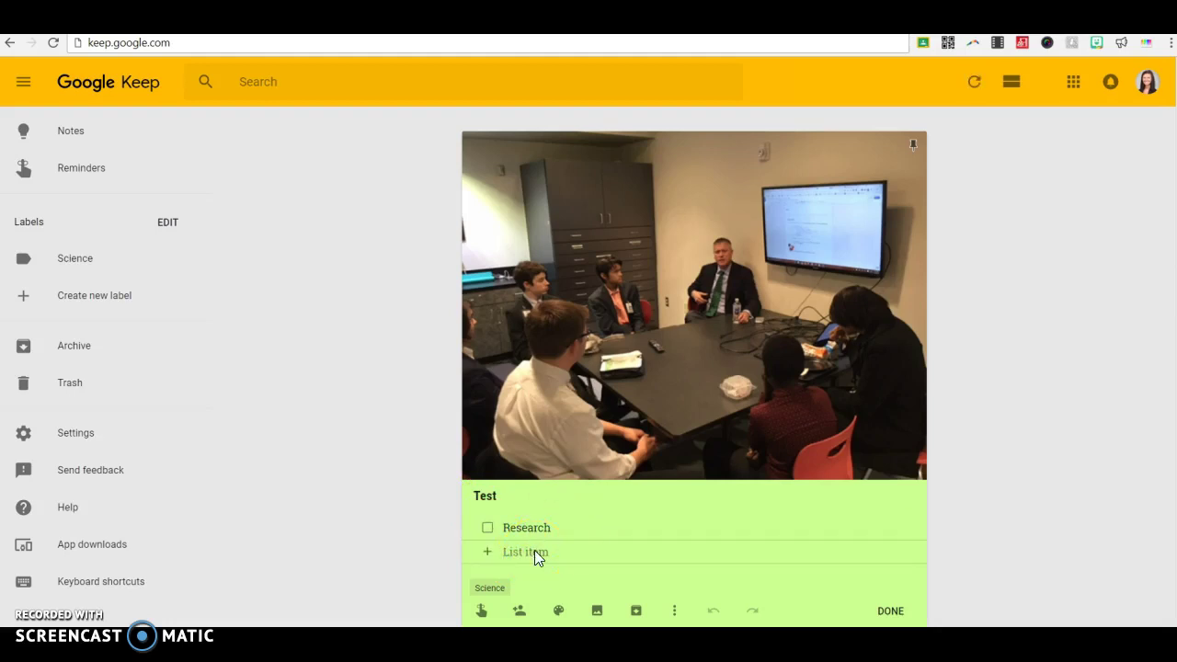
text(Math Homework)
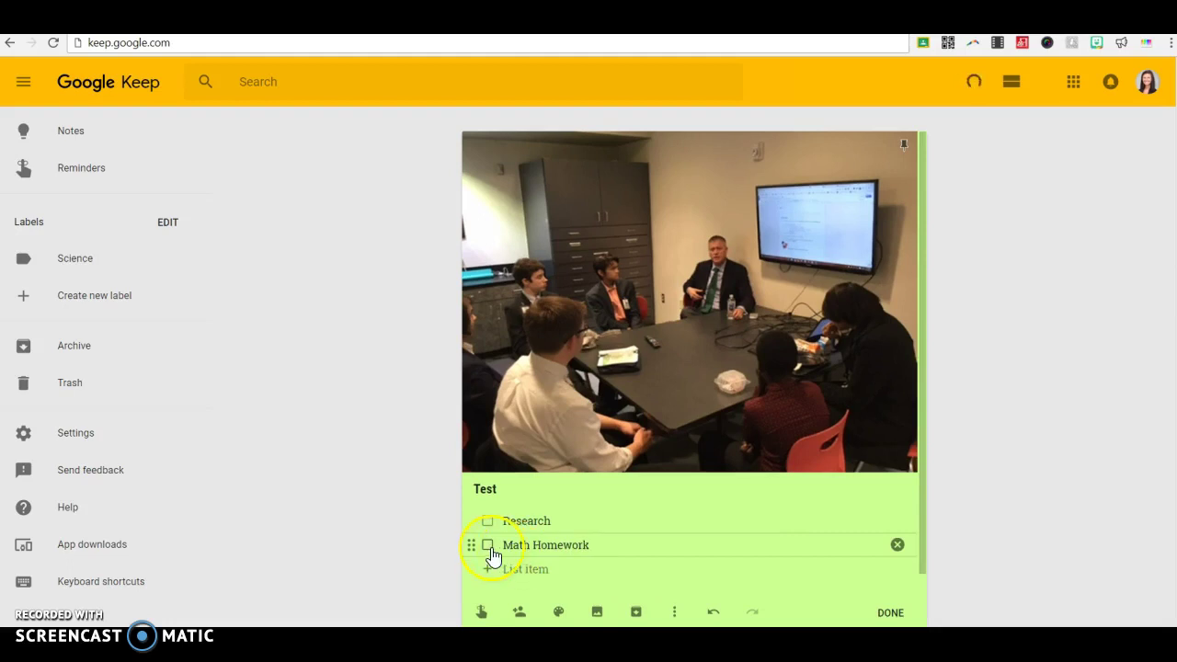
click(488, 546)
scroll(919, 502, down, 2)
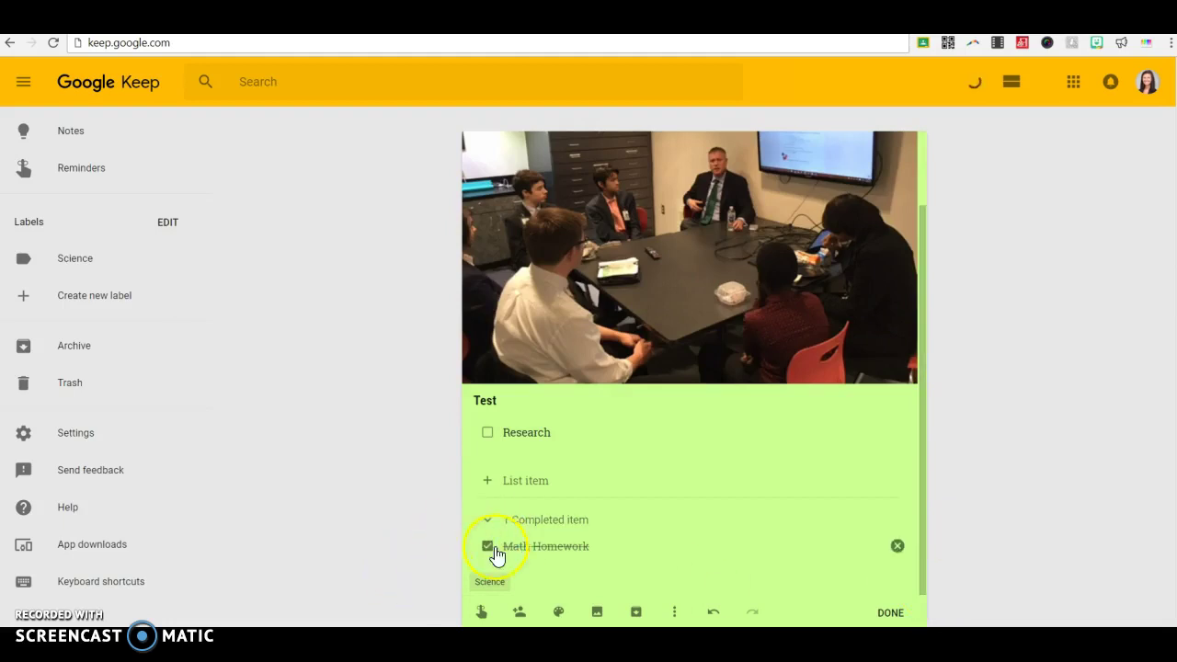
click(488, 548)
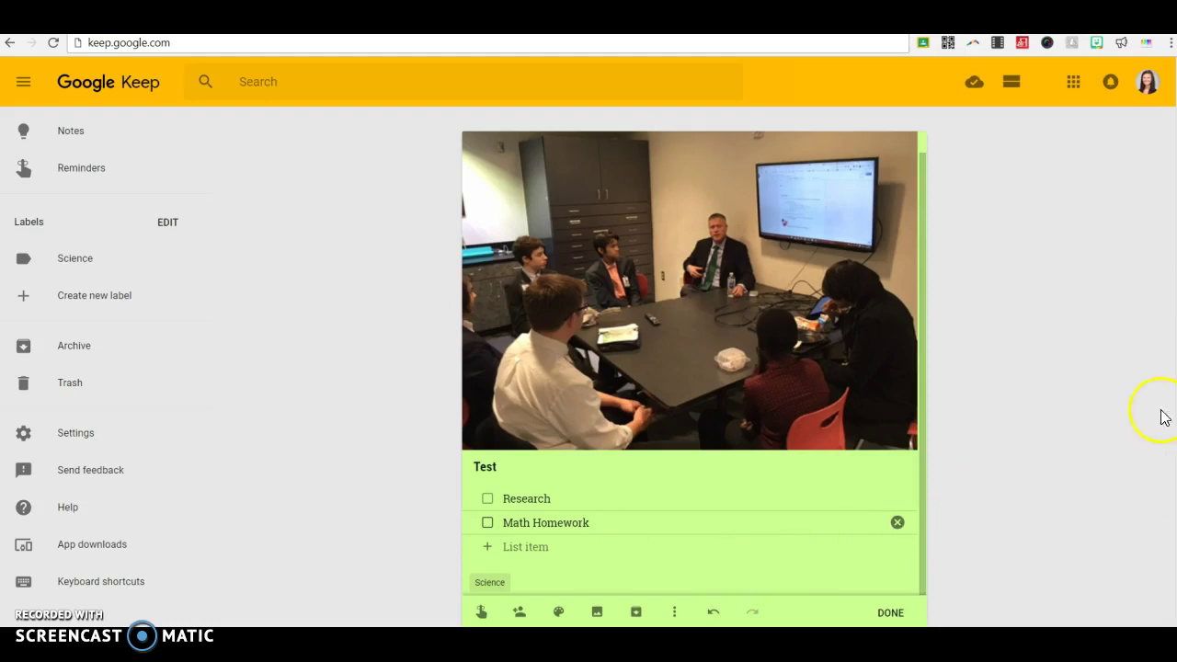
- Add a blank drawing to the Test note from the More menu
click(677, 612)
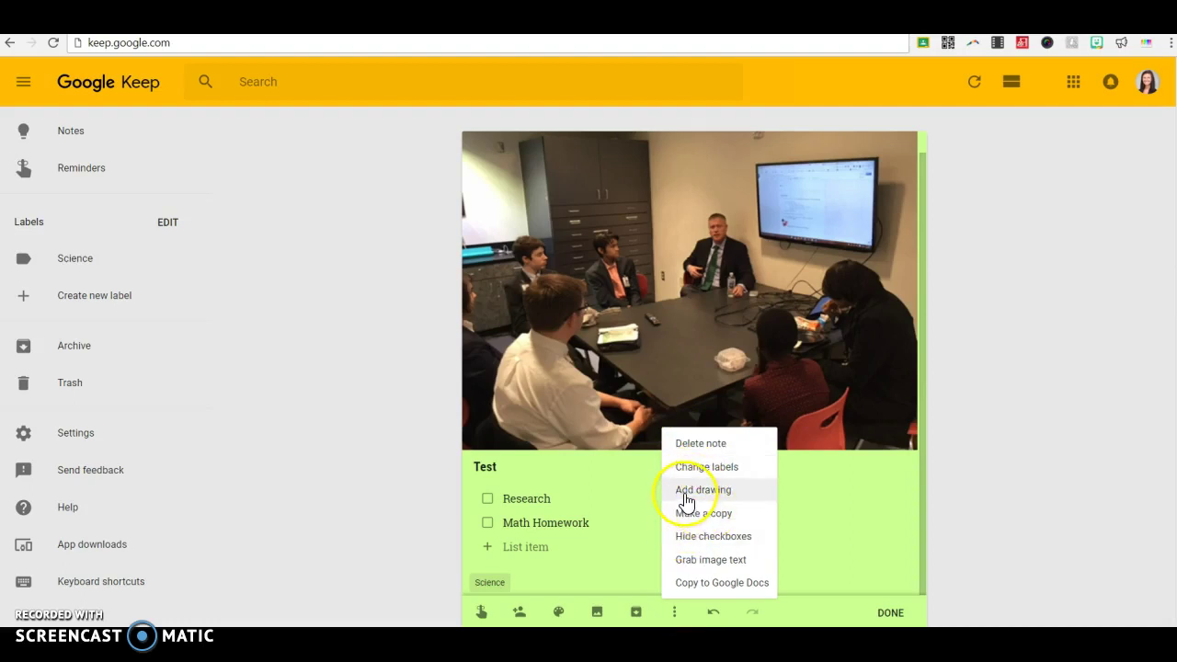
click(685, 490)
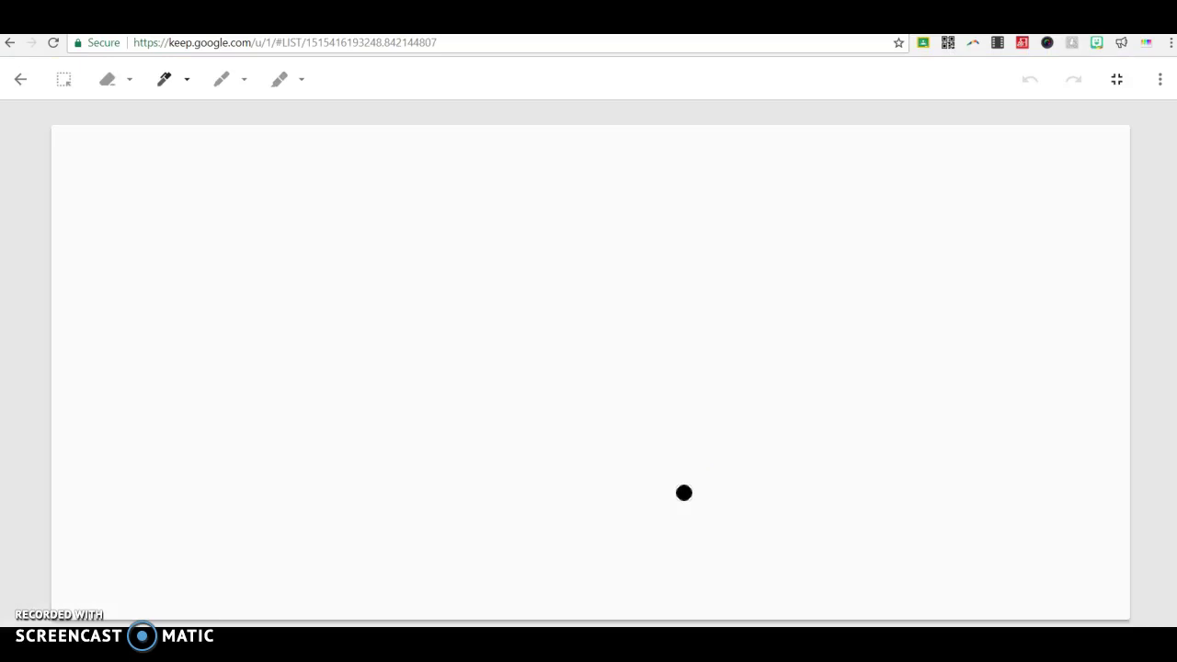
- Hand-draw the first 2, a plus sign and a second 2 on the canvas
drag(153, 255, 195, 327)
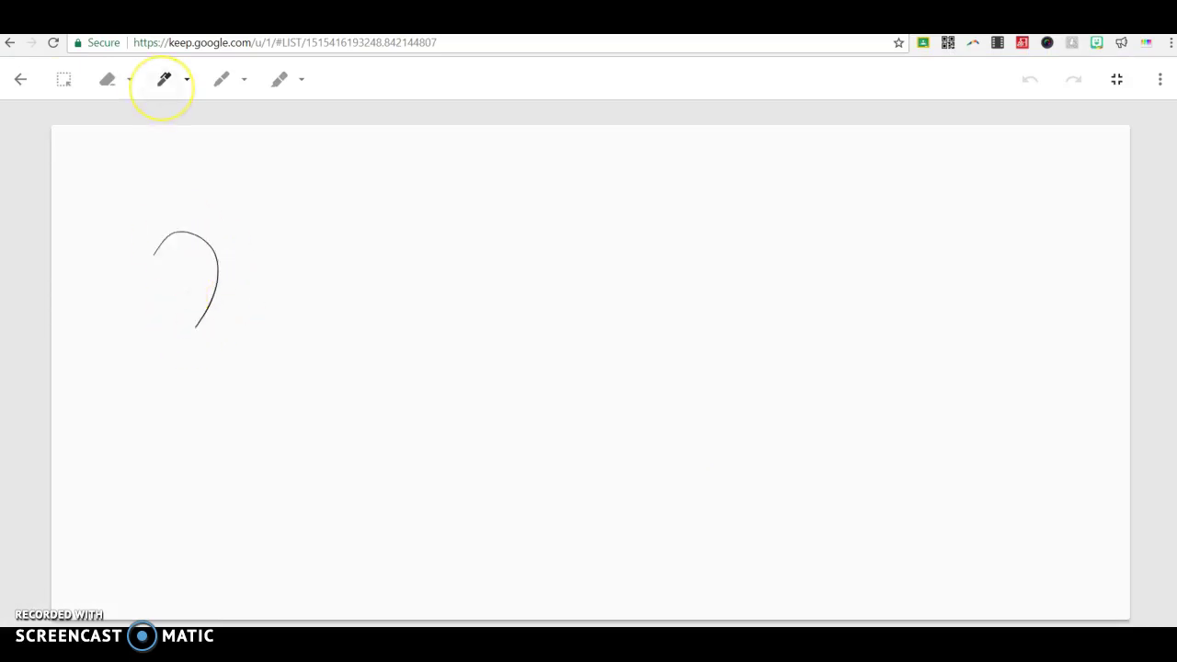
click(164, 79)
mouse_move(254, 232)
mouse_down()
mouse_move(276, 267)
mouse_move(292, 235)
mouse_up()
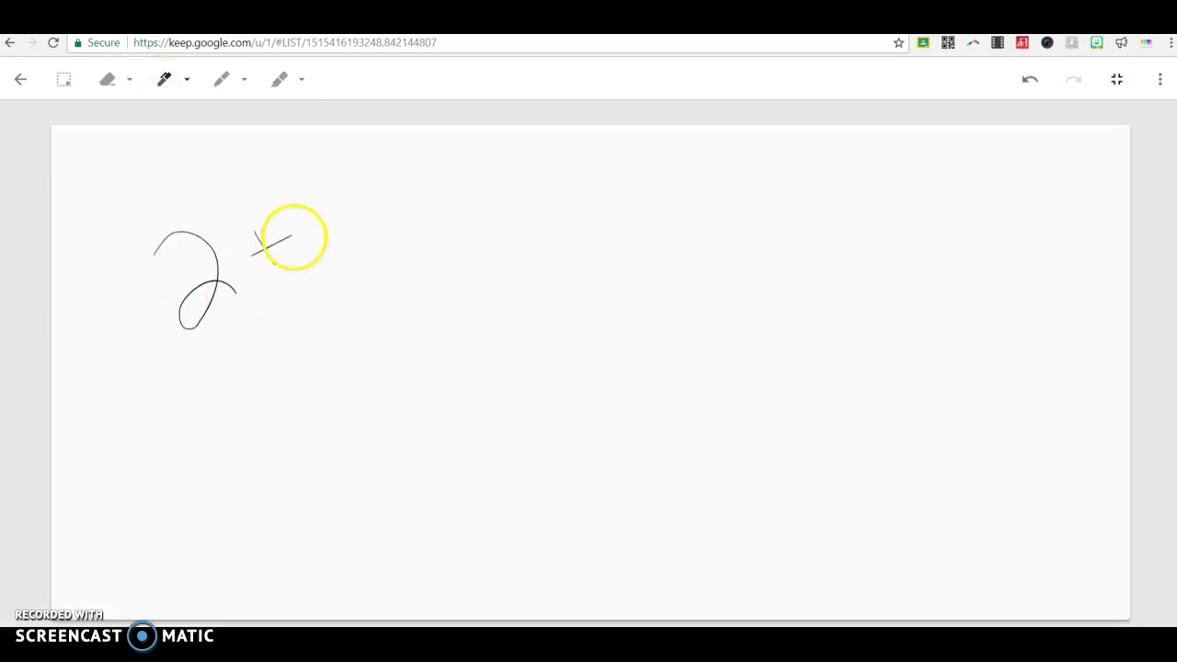
mouse_move(324, 200)
mouse_down()
mouse_move(362, 242)
mouse_move(399, 243)
mouse_up()
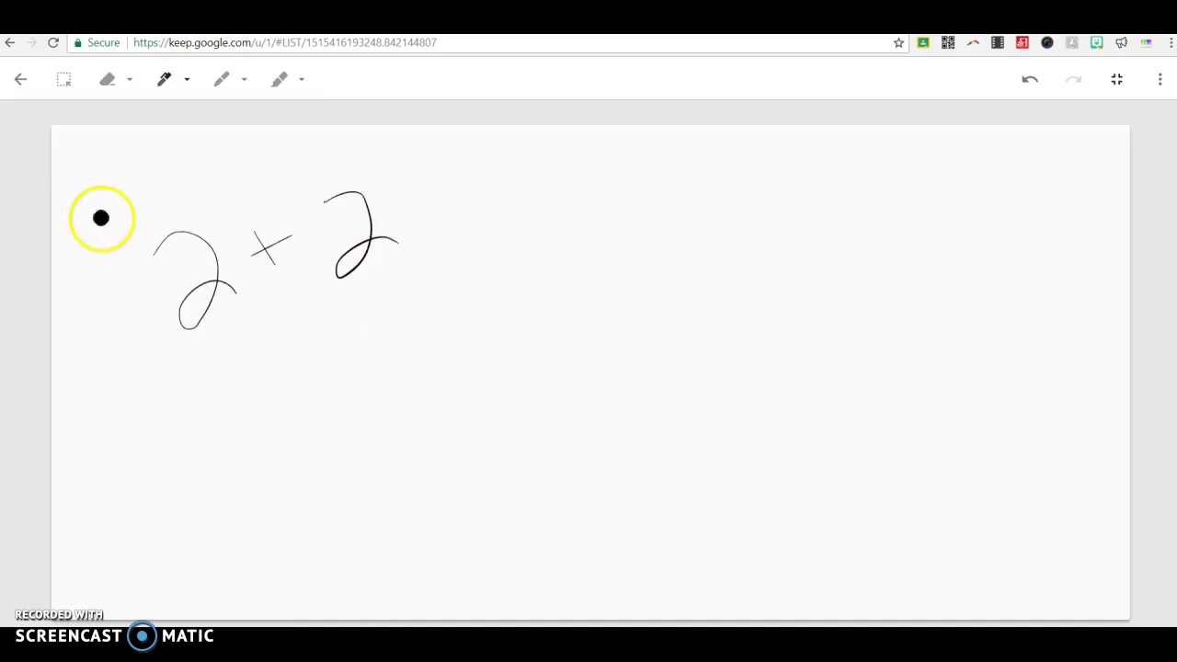
- Return from the drawing to the note, then open and cancel the Collaborators dialog
click(21, 81)
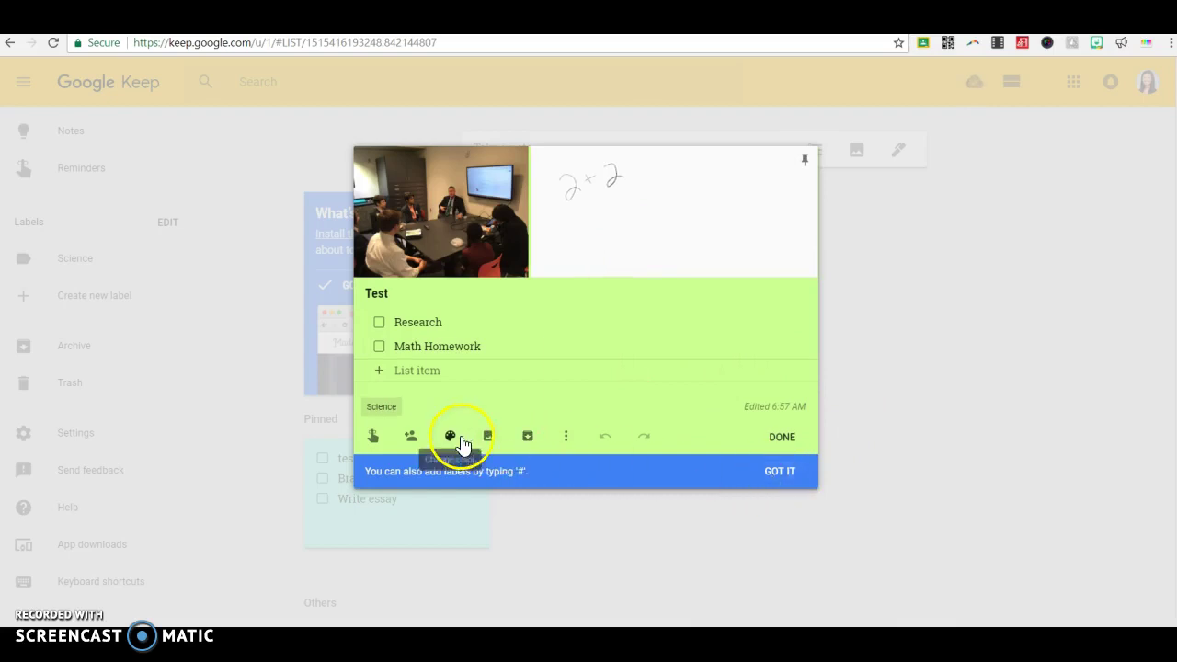
mouse_move(448, 445)
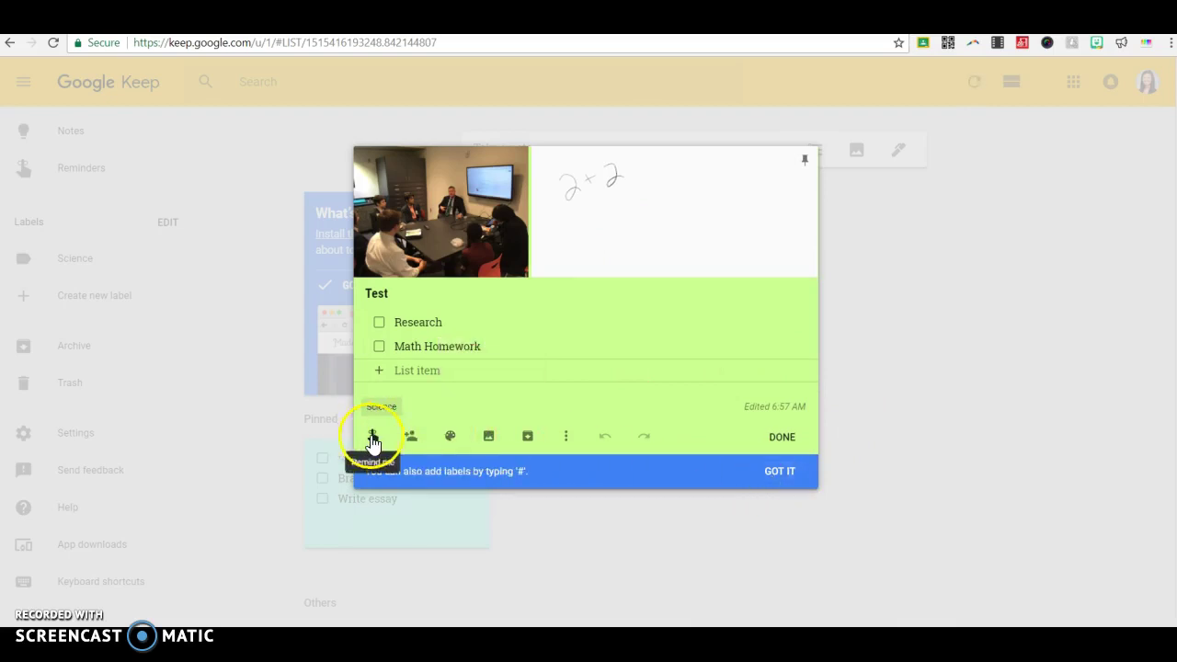
click(413, 439)
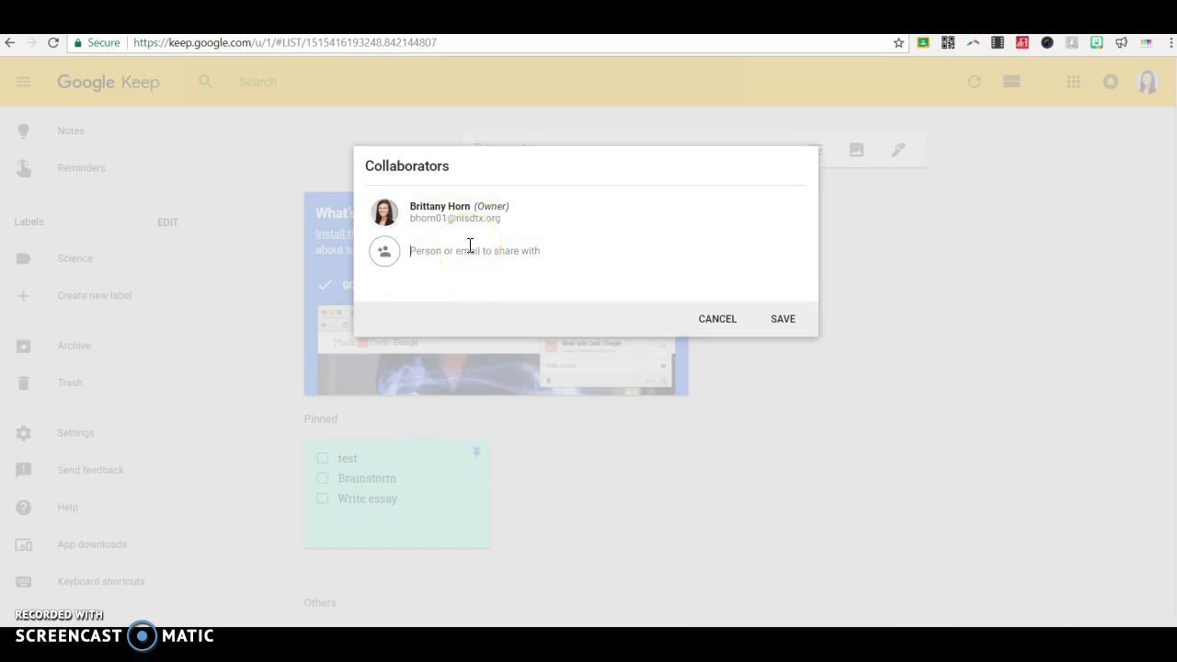
click(716, 324)
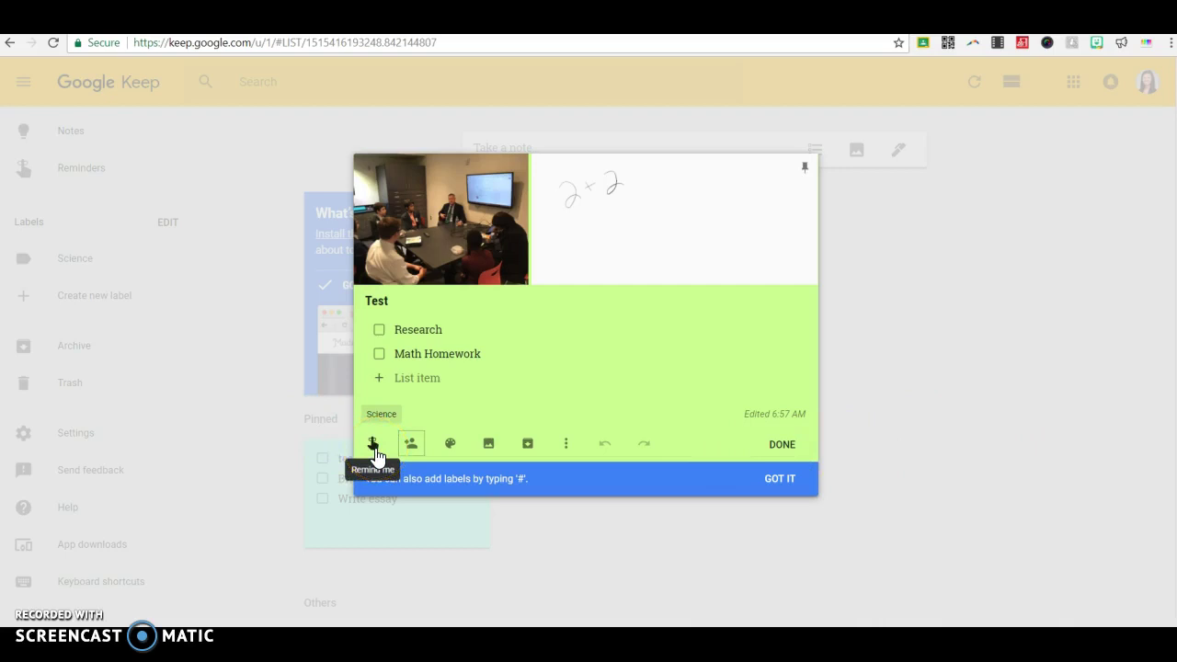
click(419, 377)
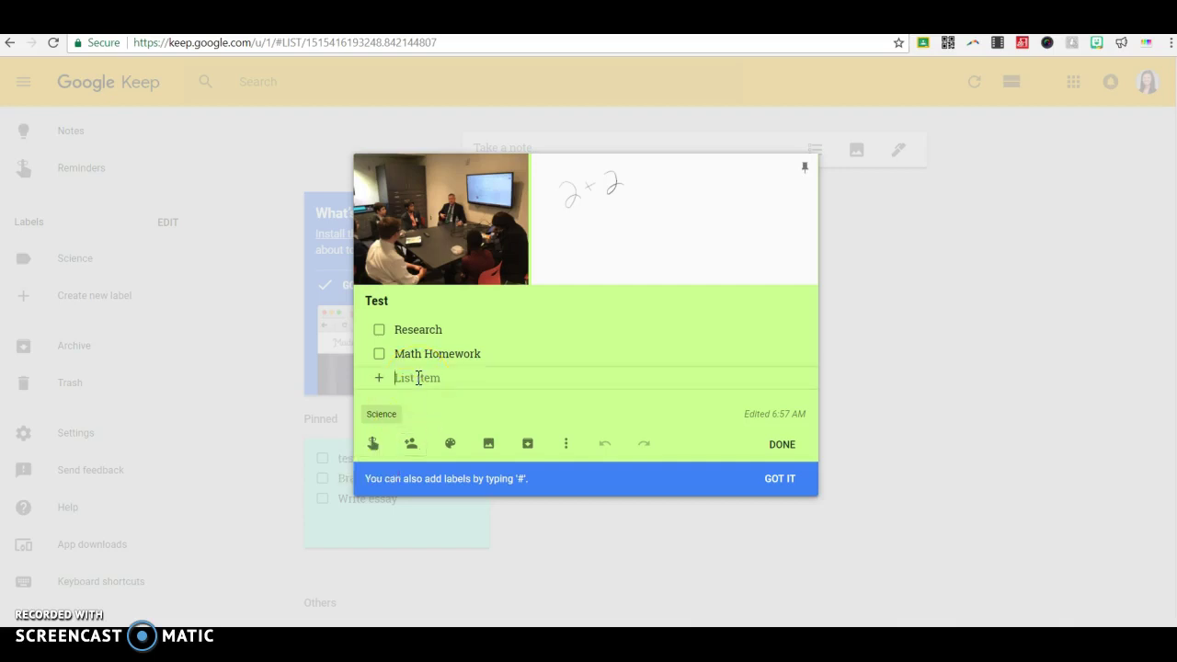
click(374, 445)
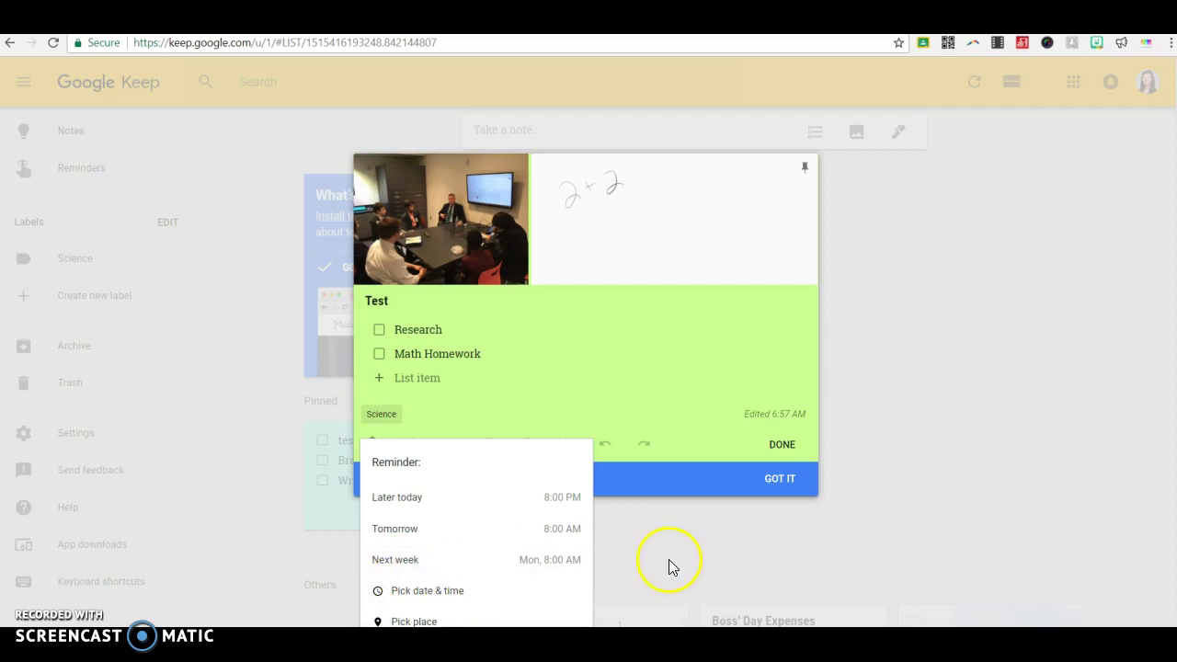
scroll(946, 381, down, 1)
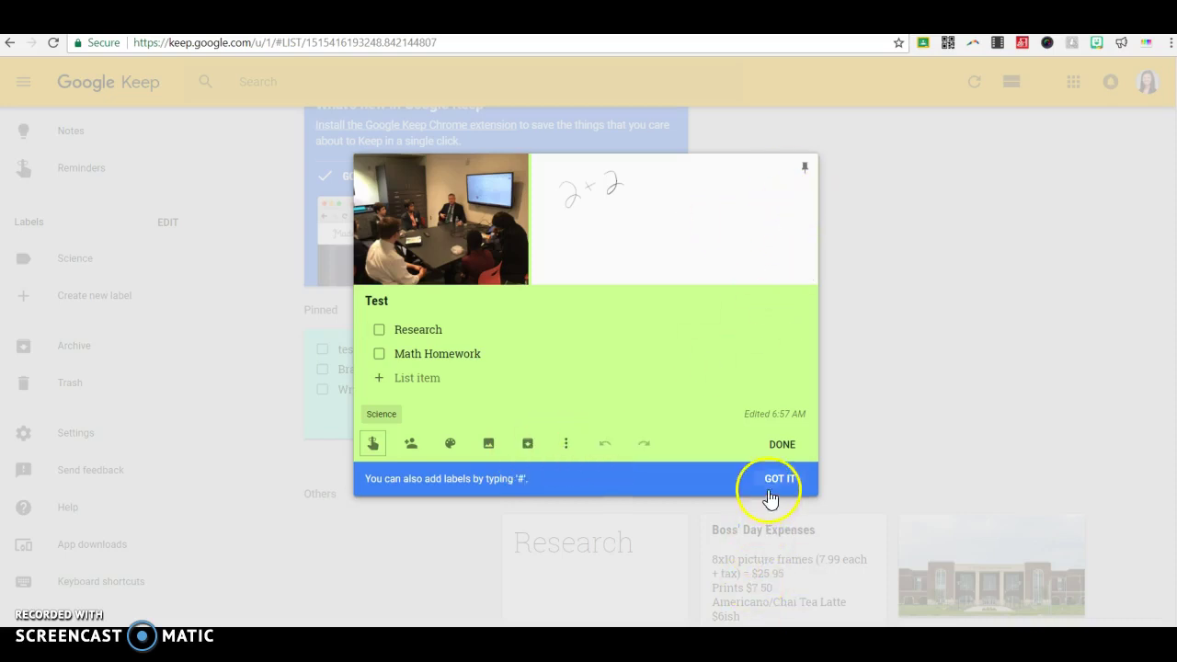
- Close the note, reopen Test from Others, pin it and close it again
click(783, 447)
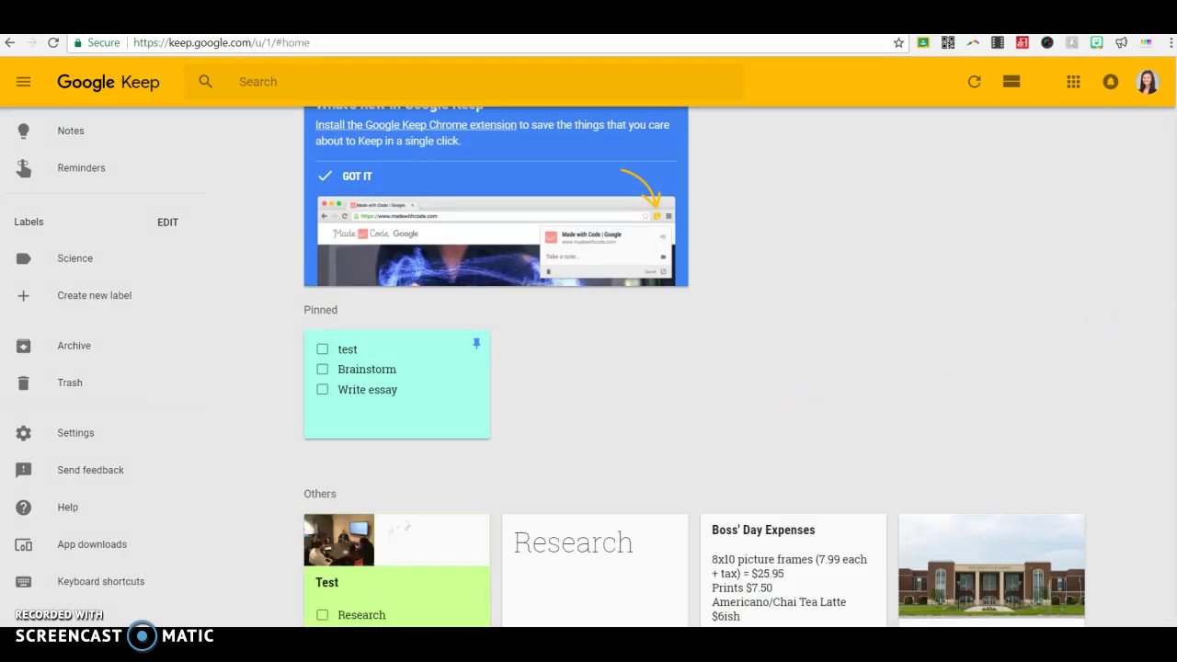
scroll(695, 368, down, 4)
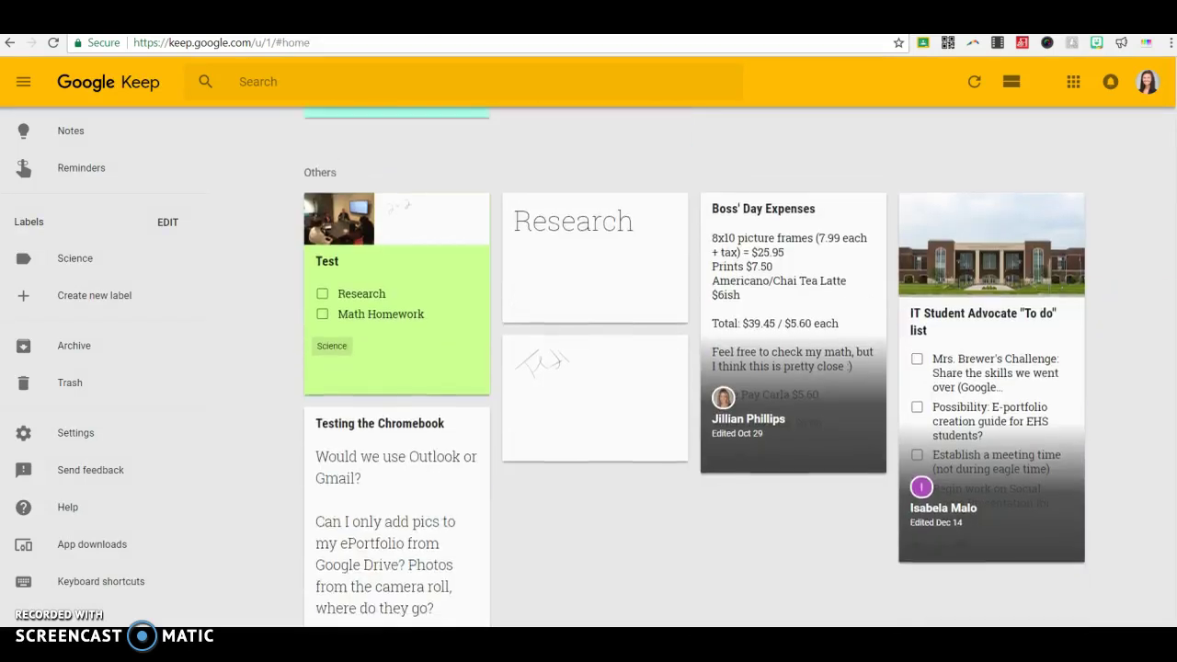
scroll(694, 367, up, 2)
scroll(695, 367, up, 3)
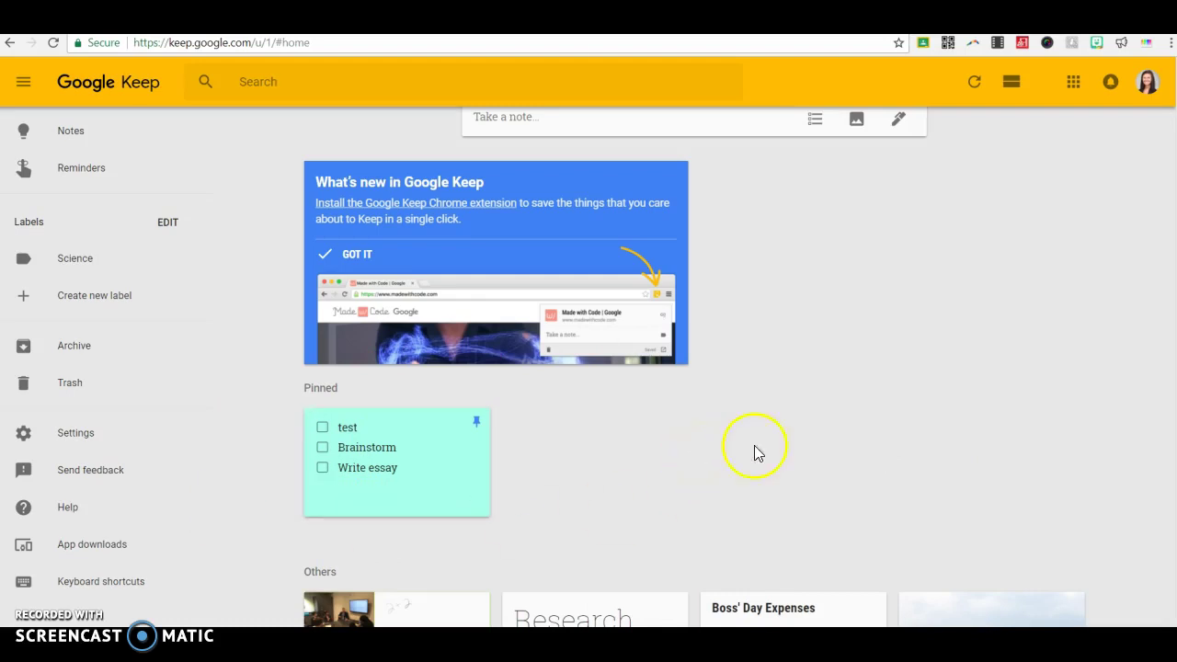
click(390, 622)
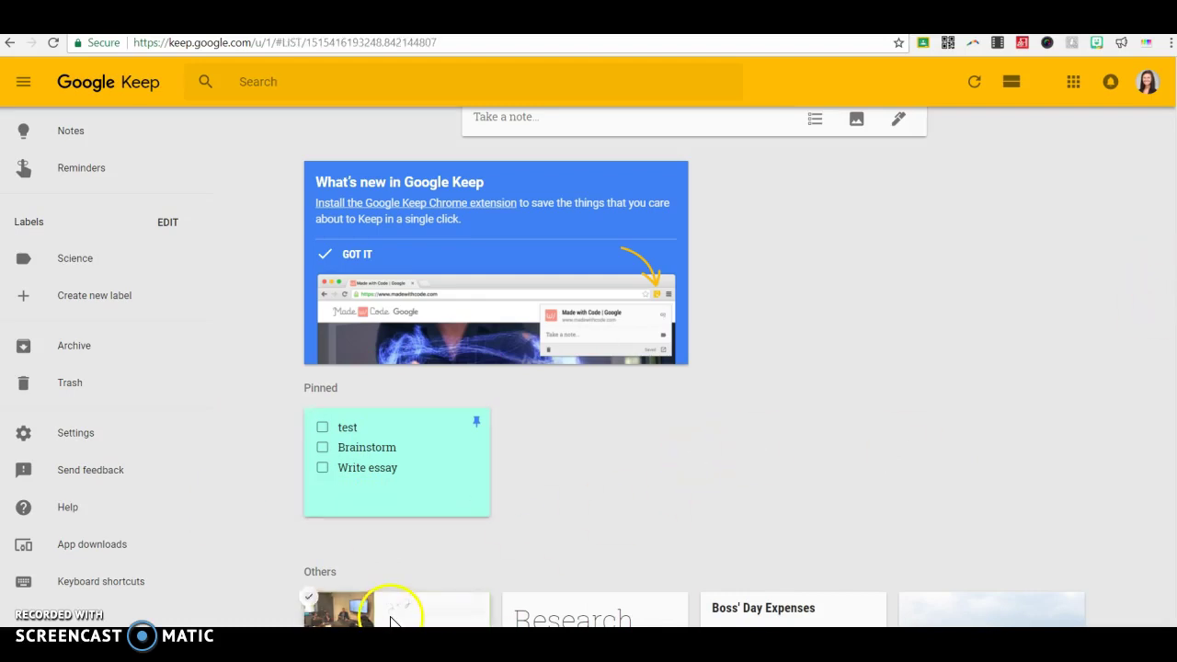
click(805, 162)
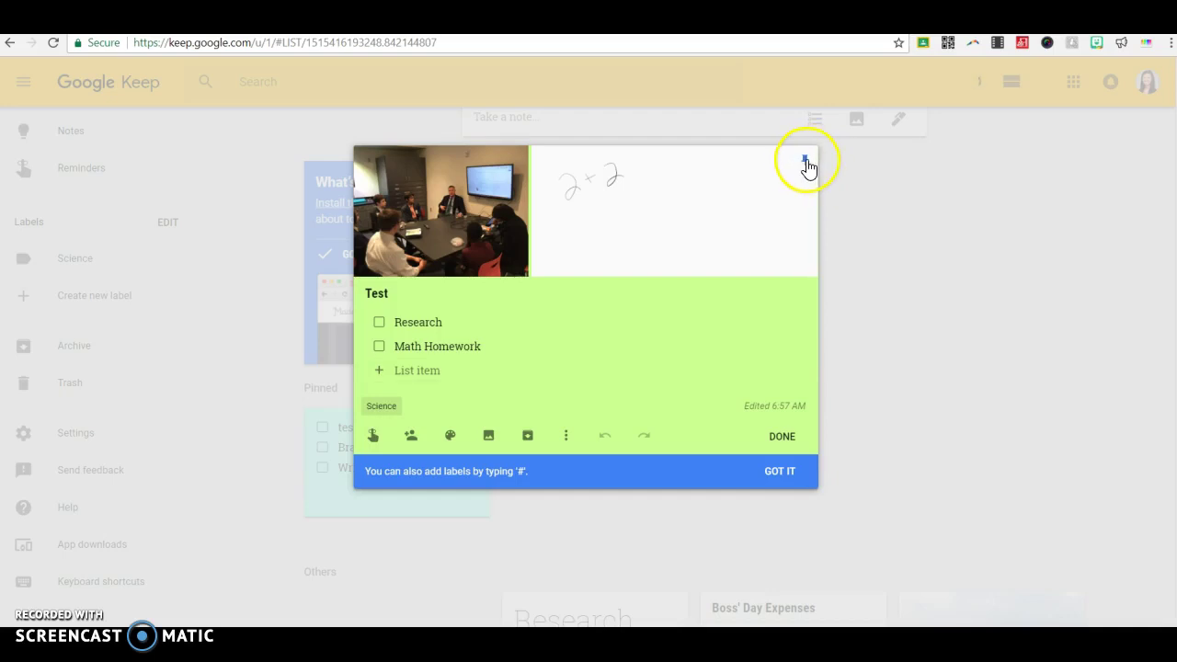
click(780, 439)
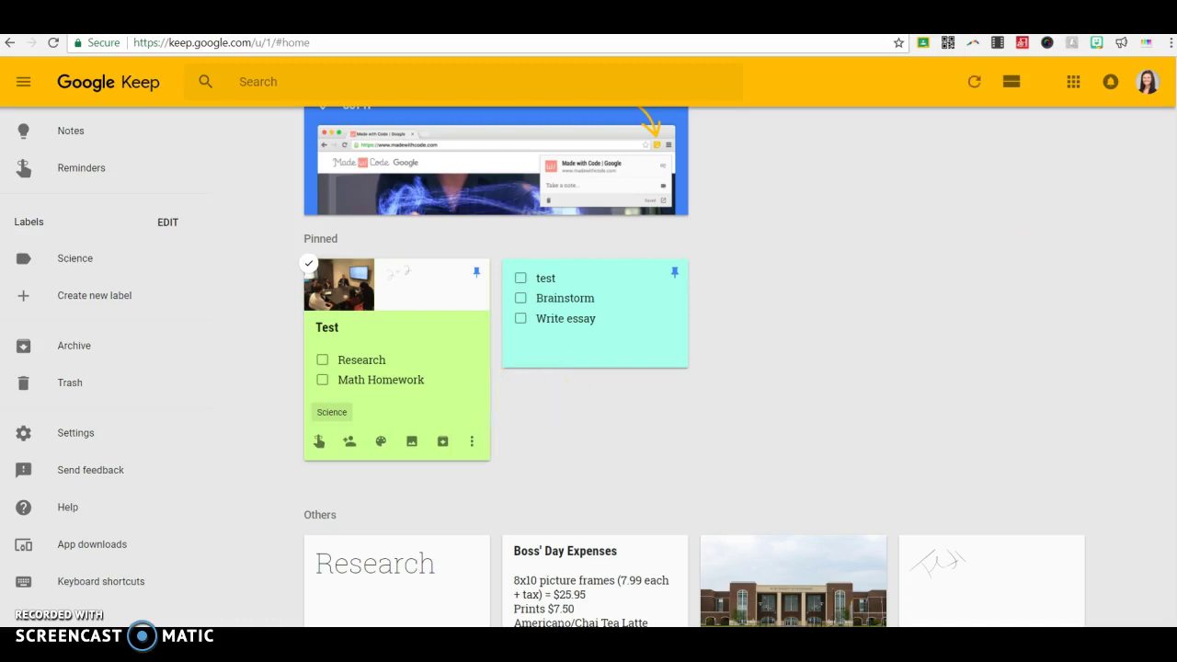
scroll(1169, 234, down, 3)
scroll(1172, 228, up, 4)
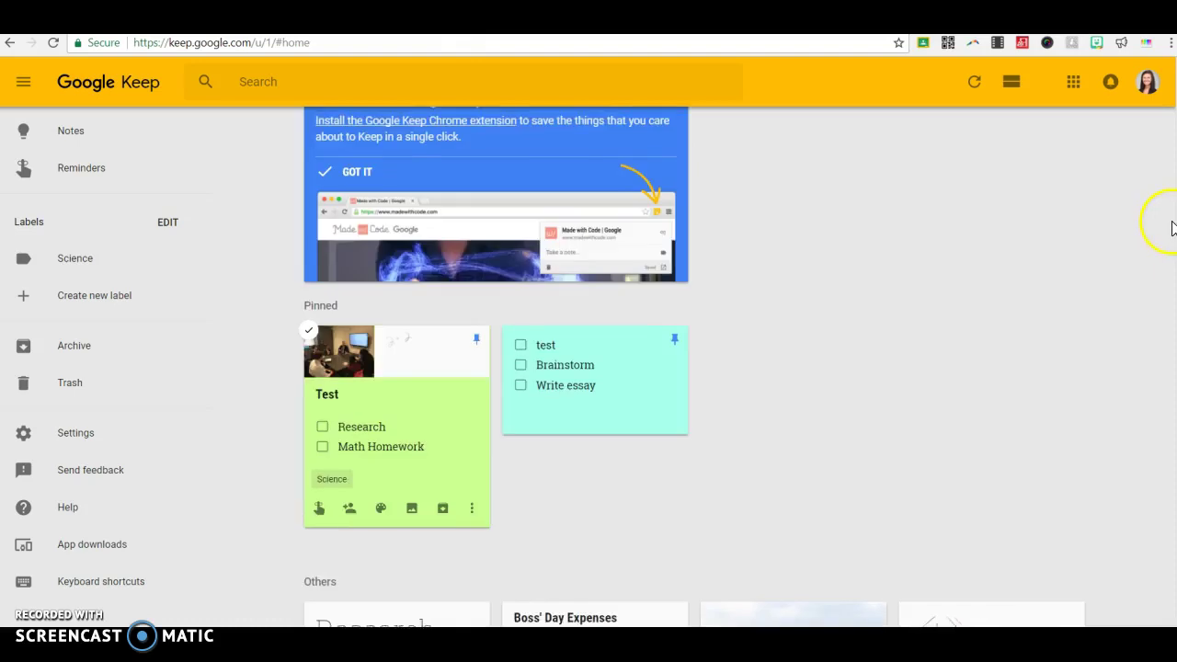
scroll(1172, 228, down, 4)
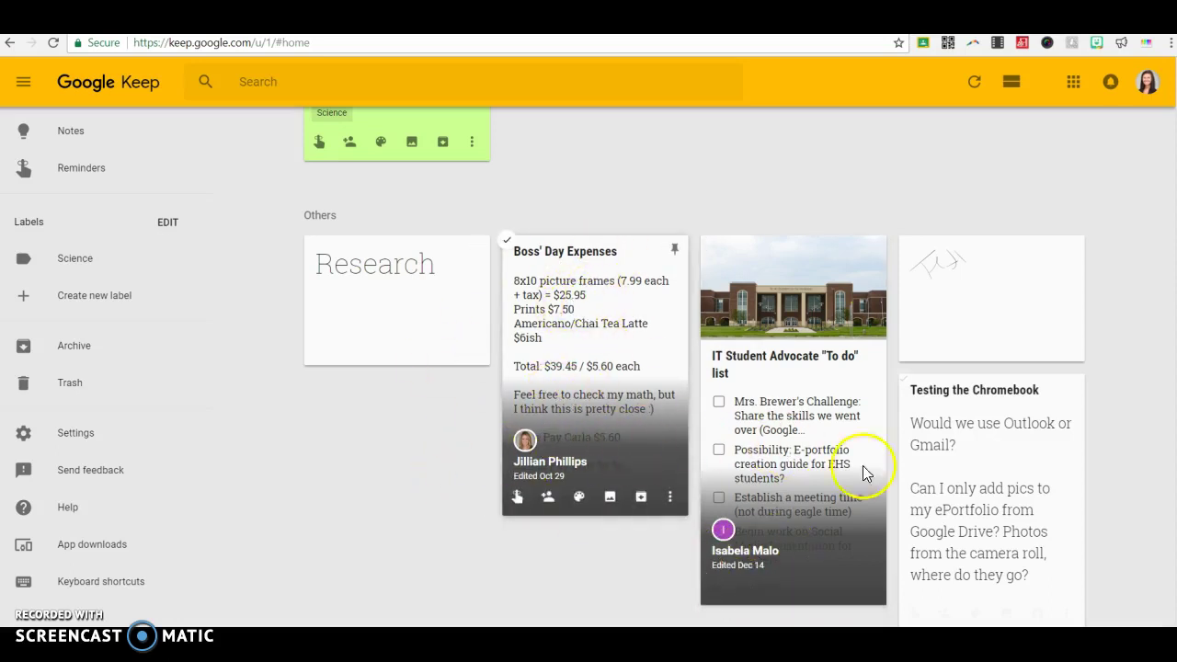
scroll(864, 487, up, 2)
scroll(1156, 196, up, 3)
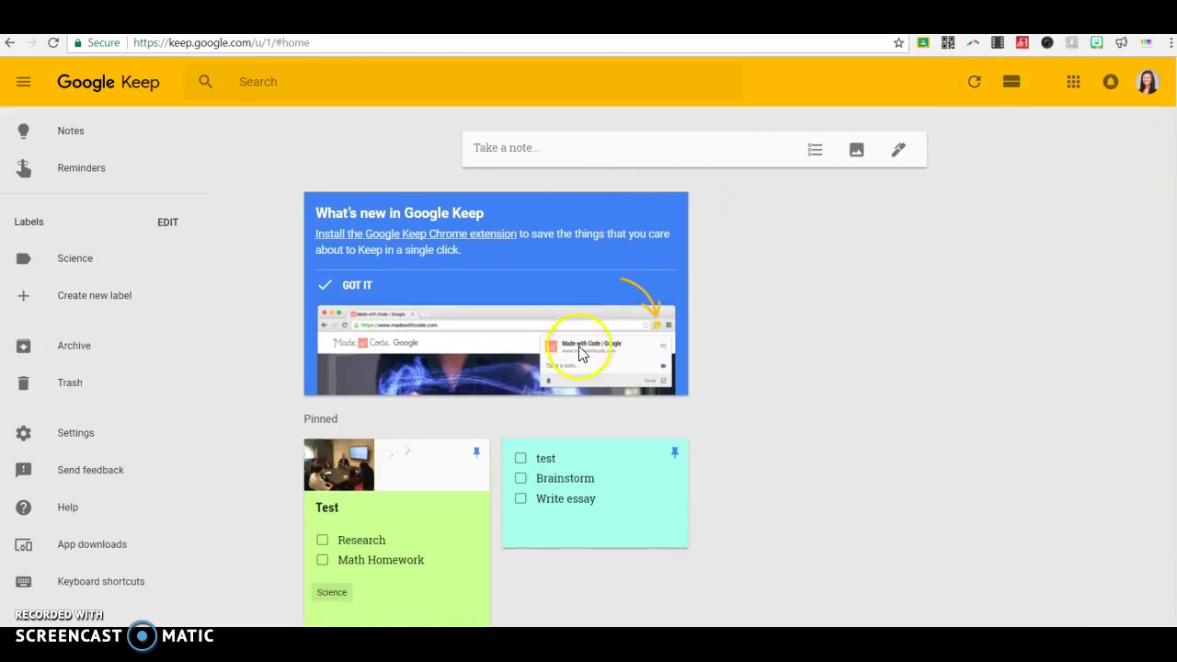
click(1015, 87)
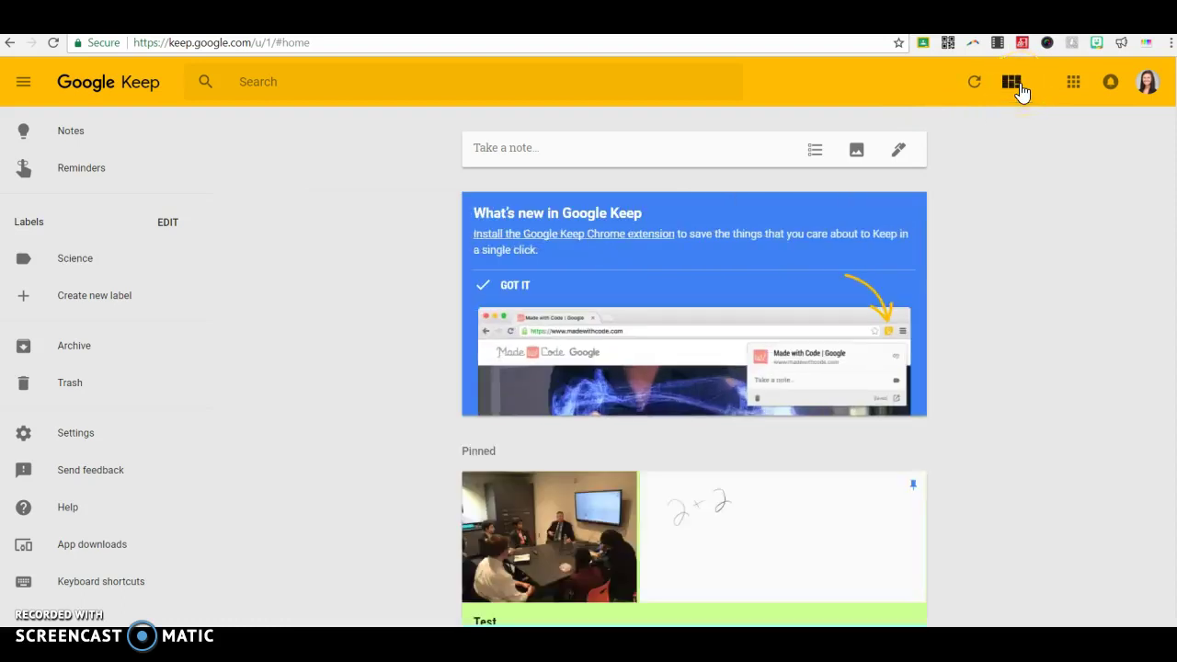
scroll(1066, 79, down, 6)
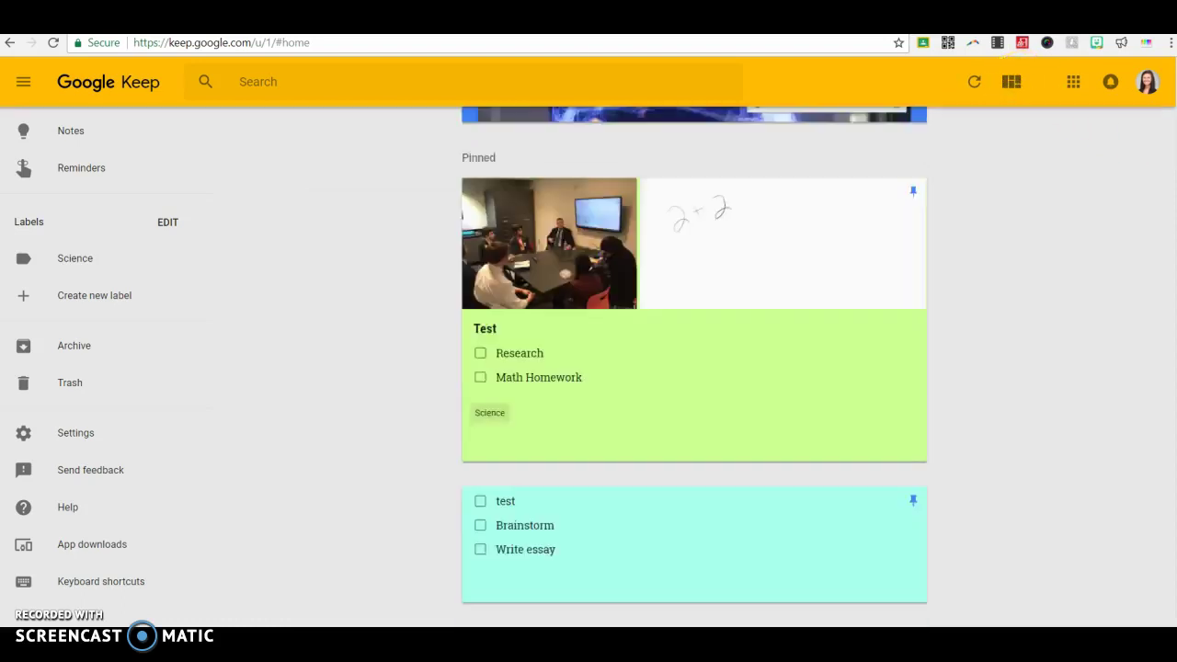
scroll(1067, 79, up, 6)
click(991, 81)
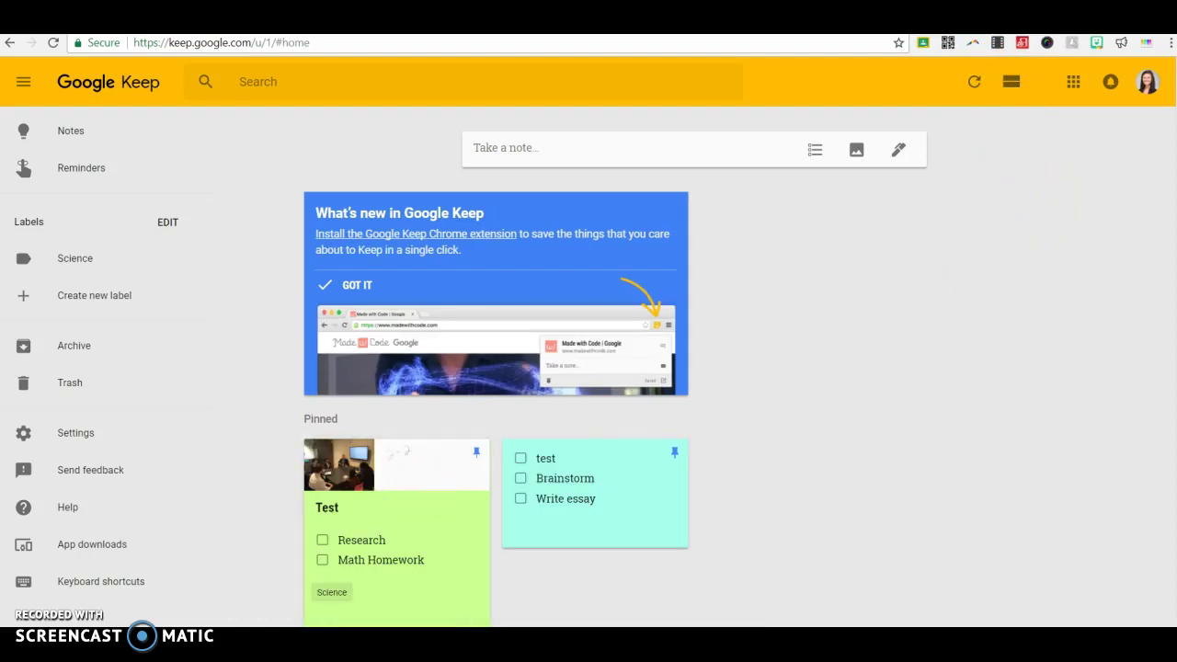
click(62, 436)
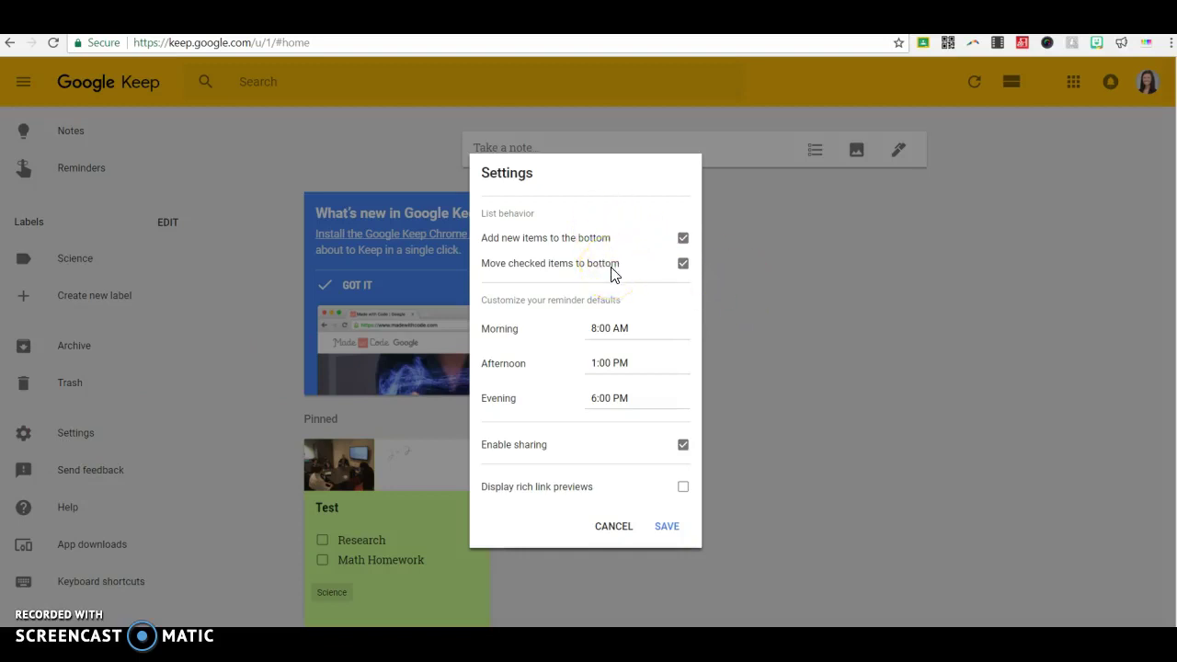
click(613, 527)
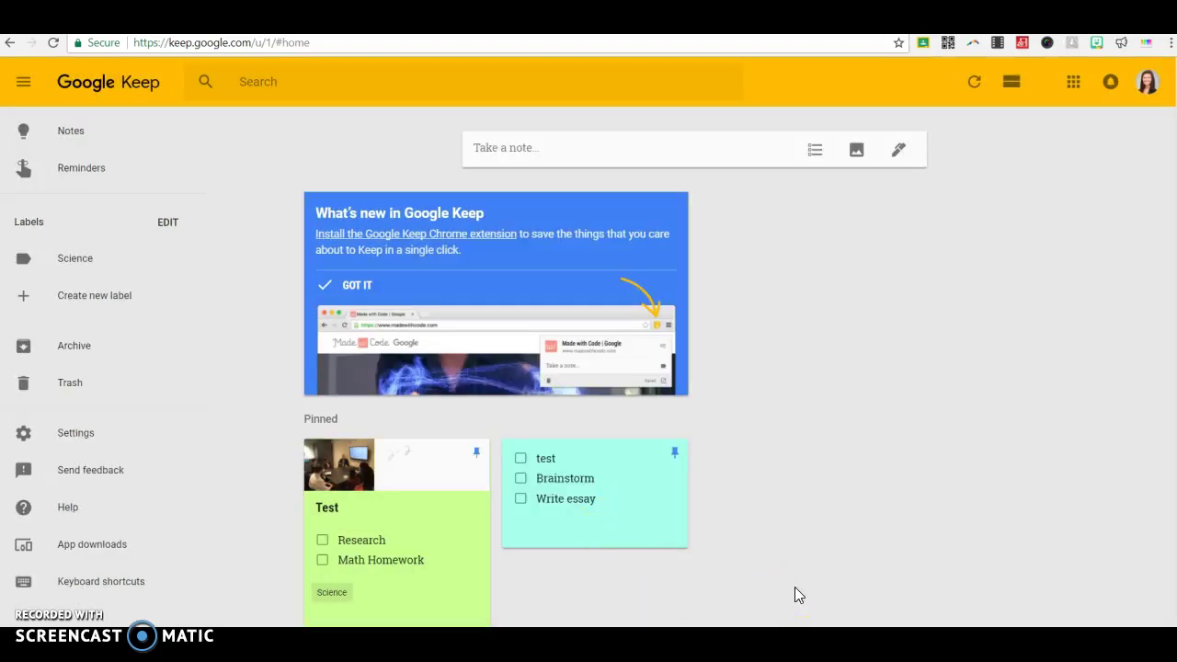
click(241, 552)
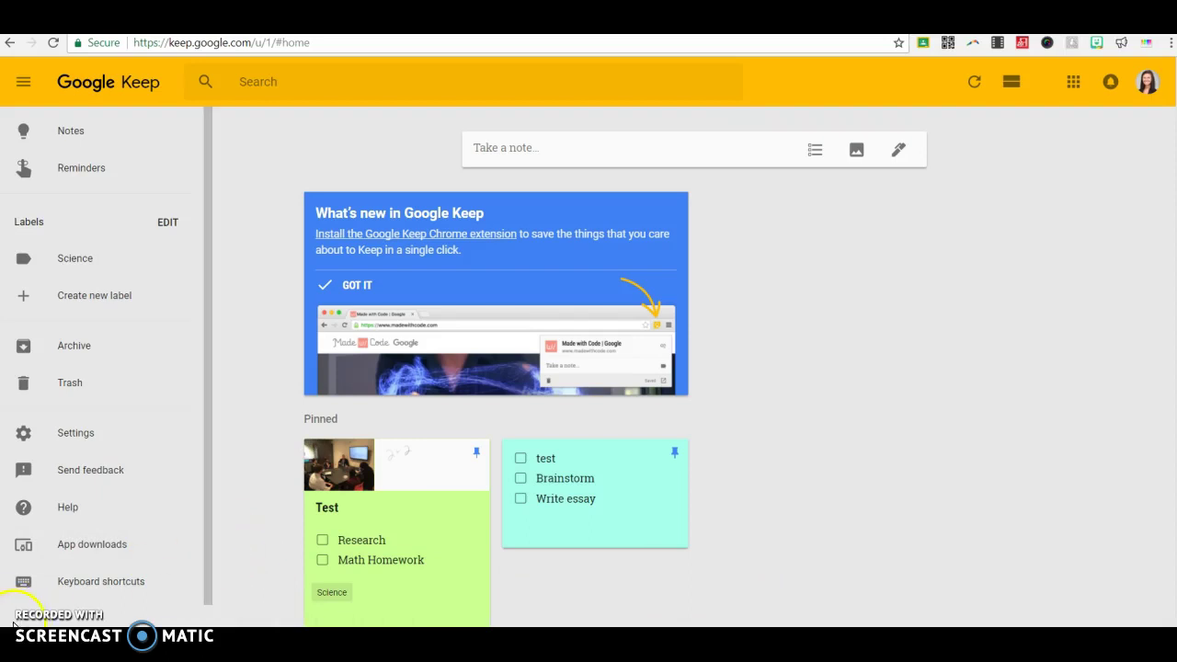